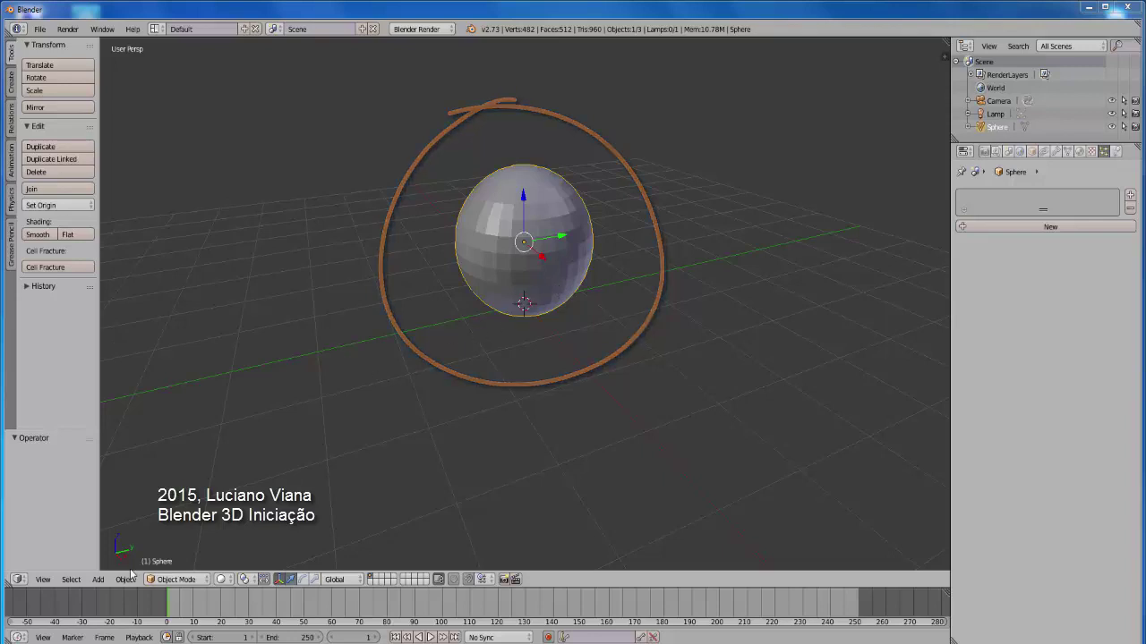
- Toggle the sphere into Edit Mode and back, then add a particle system and preview it
click(192, 581)
click(193, 549)
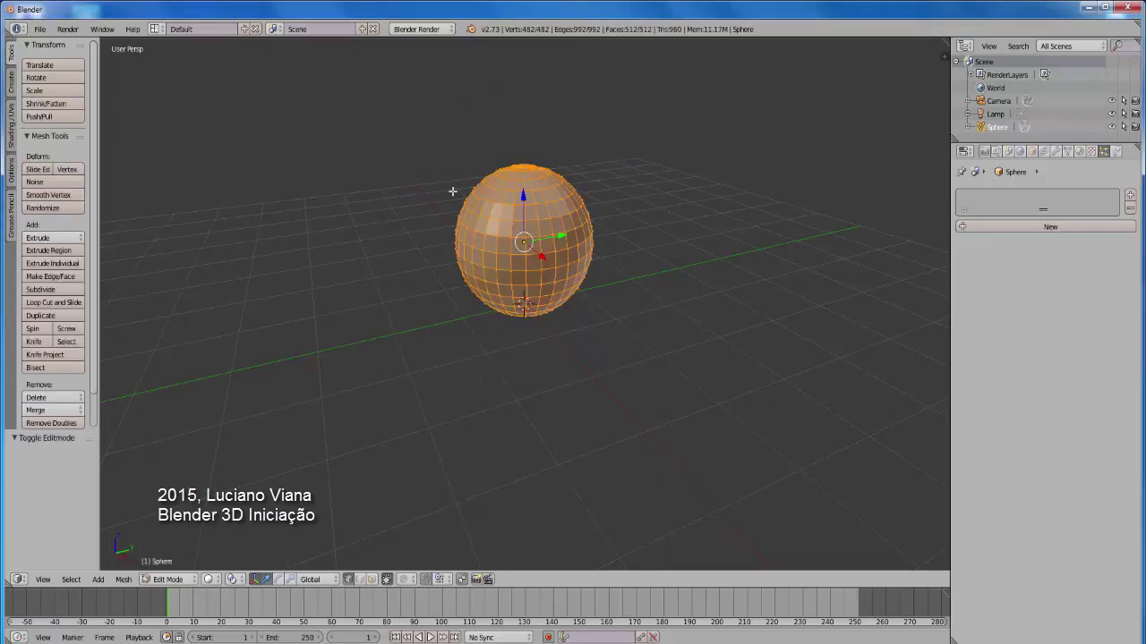
click(190, 580)
click(177, 564)
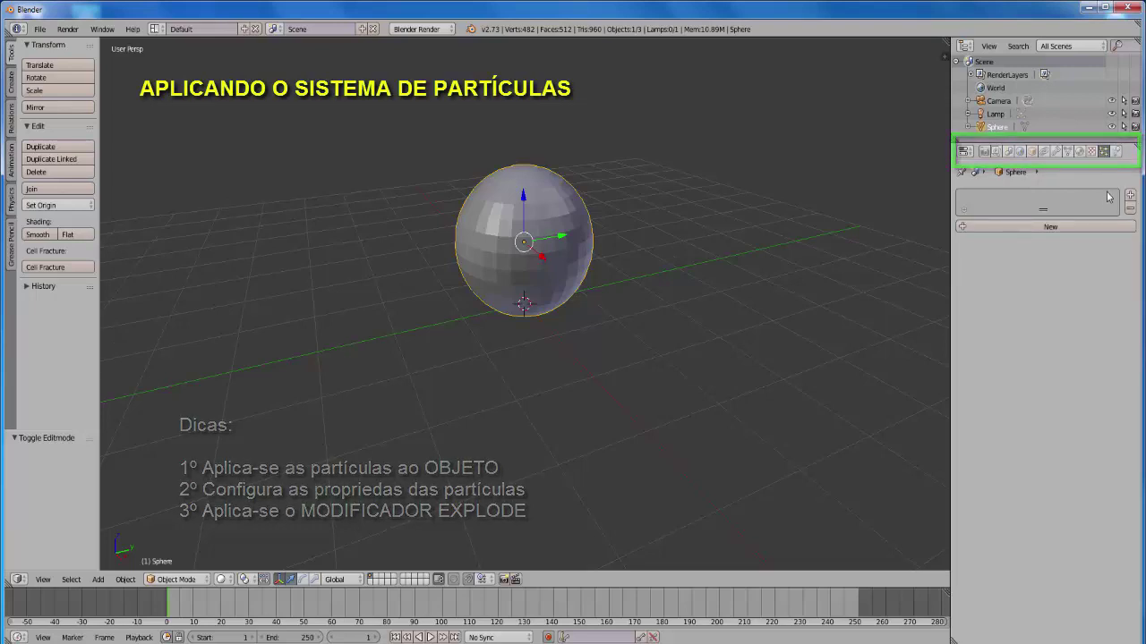
click(1052, 228)
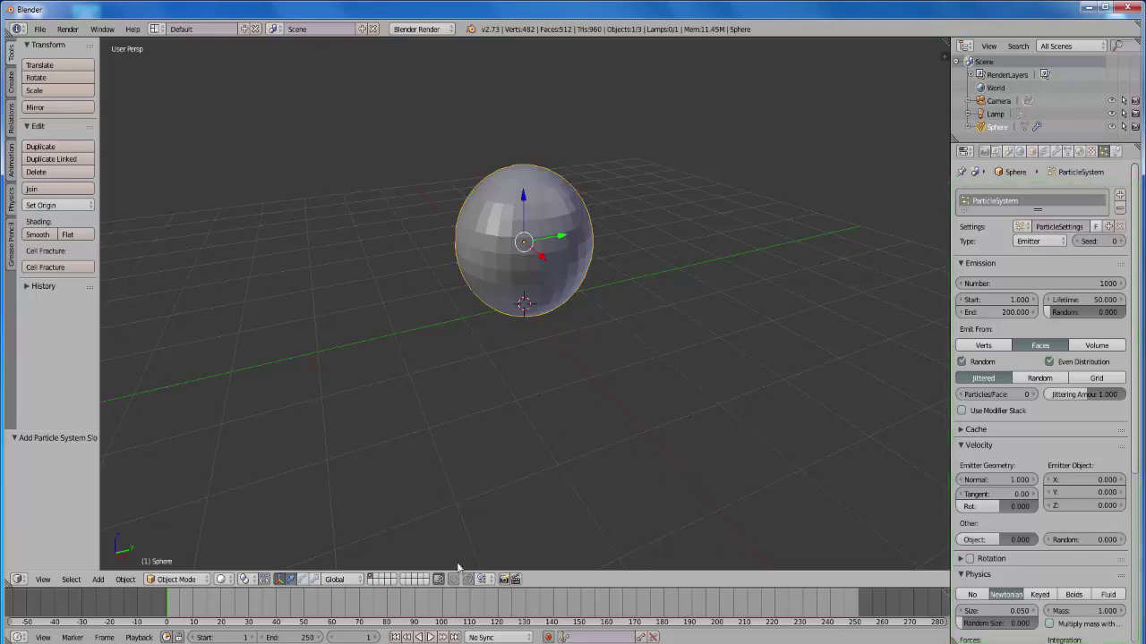
click(430, 638)
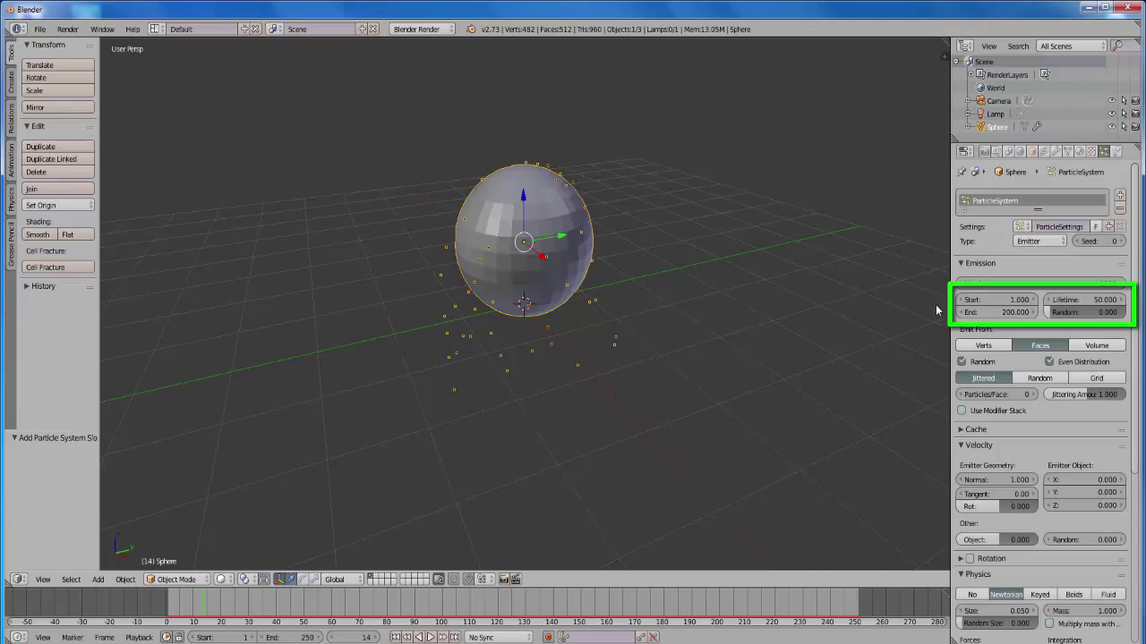
- Set particle emission Start to frame 20 and End to 30, then rewind to frame 1
click(995, 302)
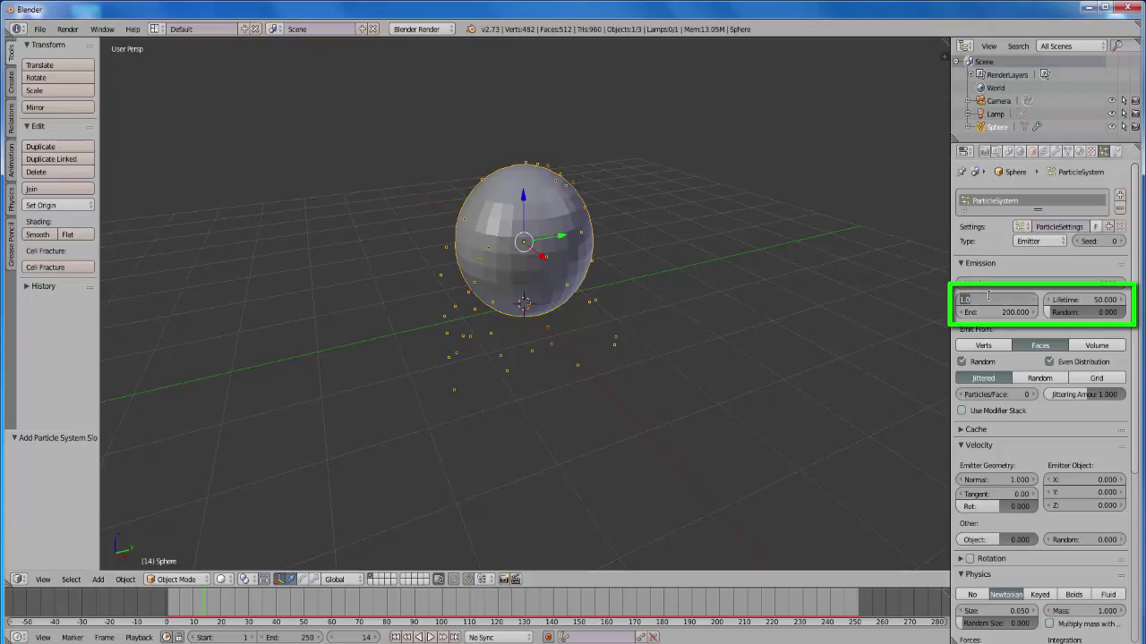
text(20)
key(Return)
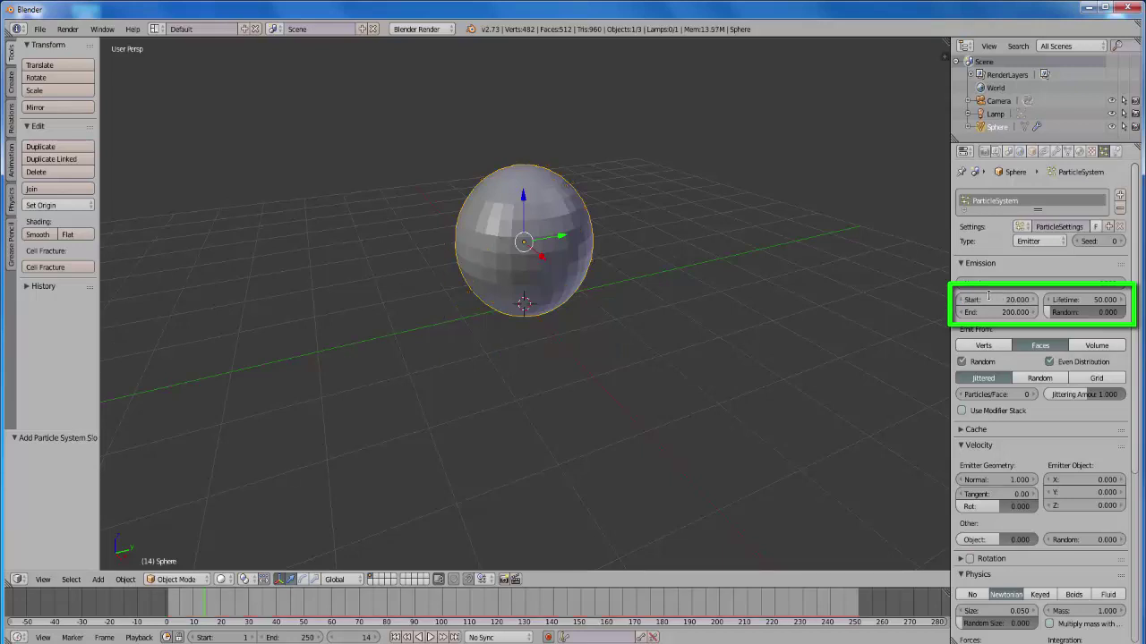
click(968, 313)
text(30)
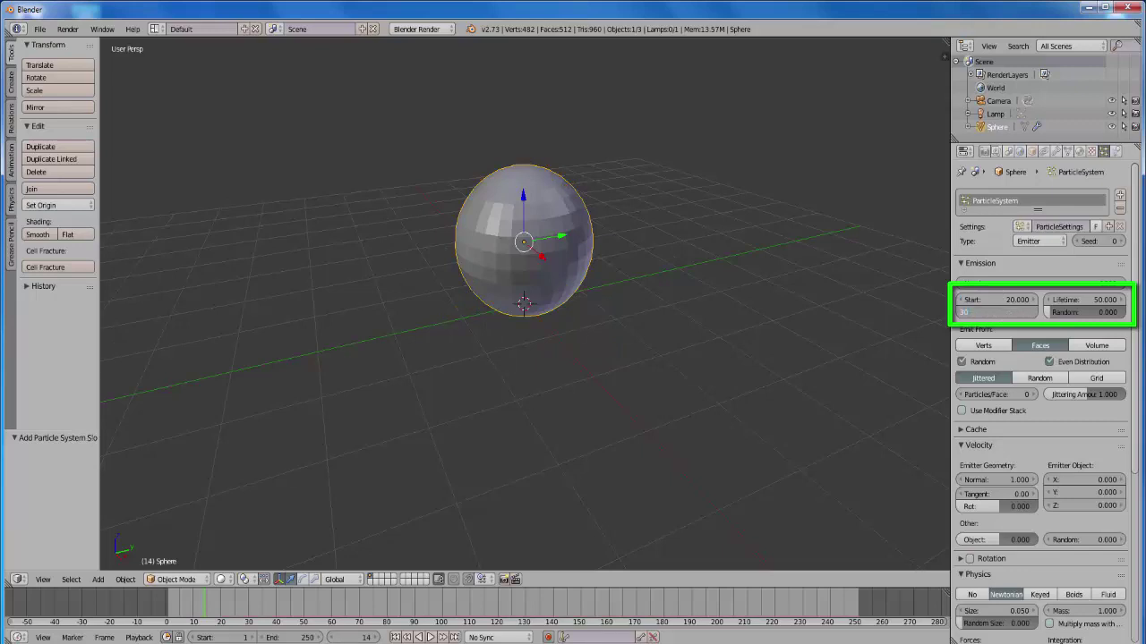
key(Return)
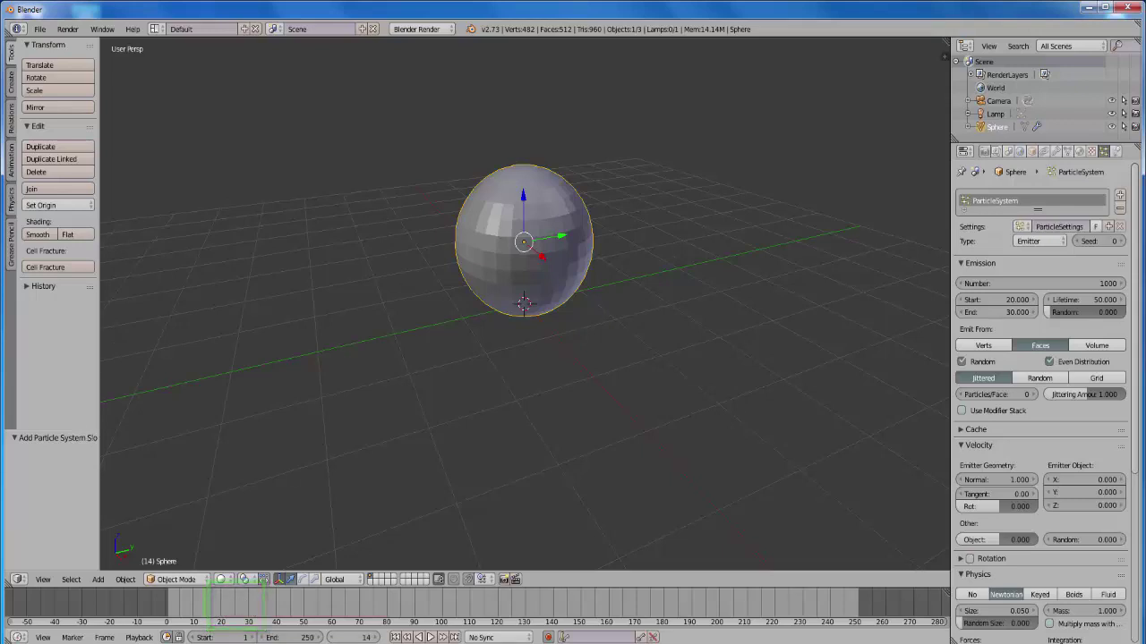
key(shift+Left)
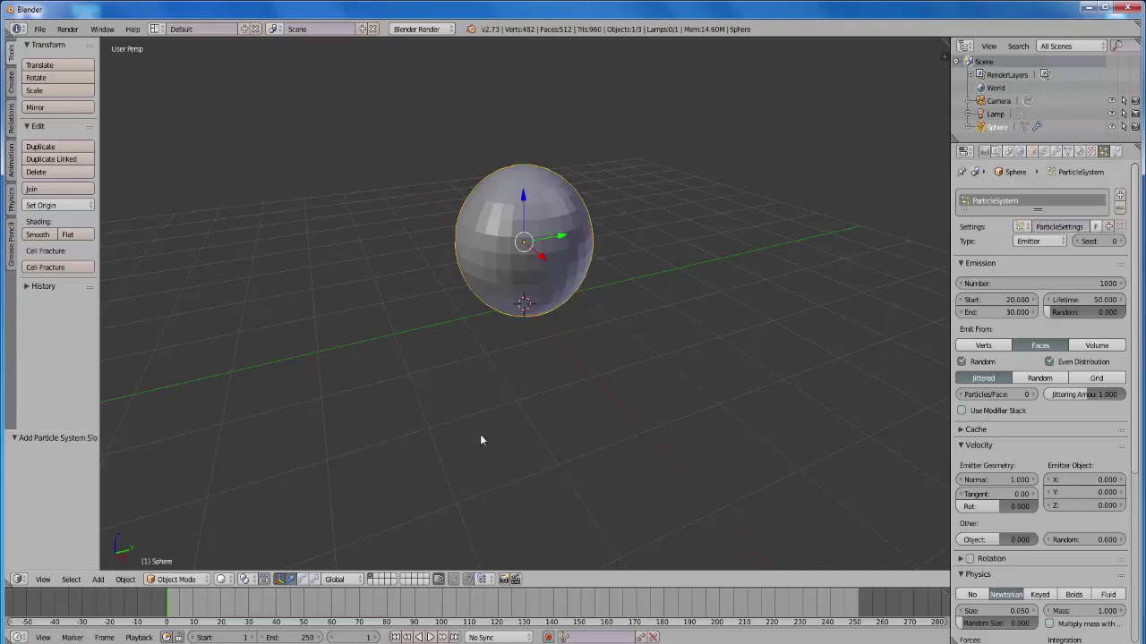
- Play the animation and pause at frame 52 with particles falling below the sphere
click(430, 638)
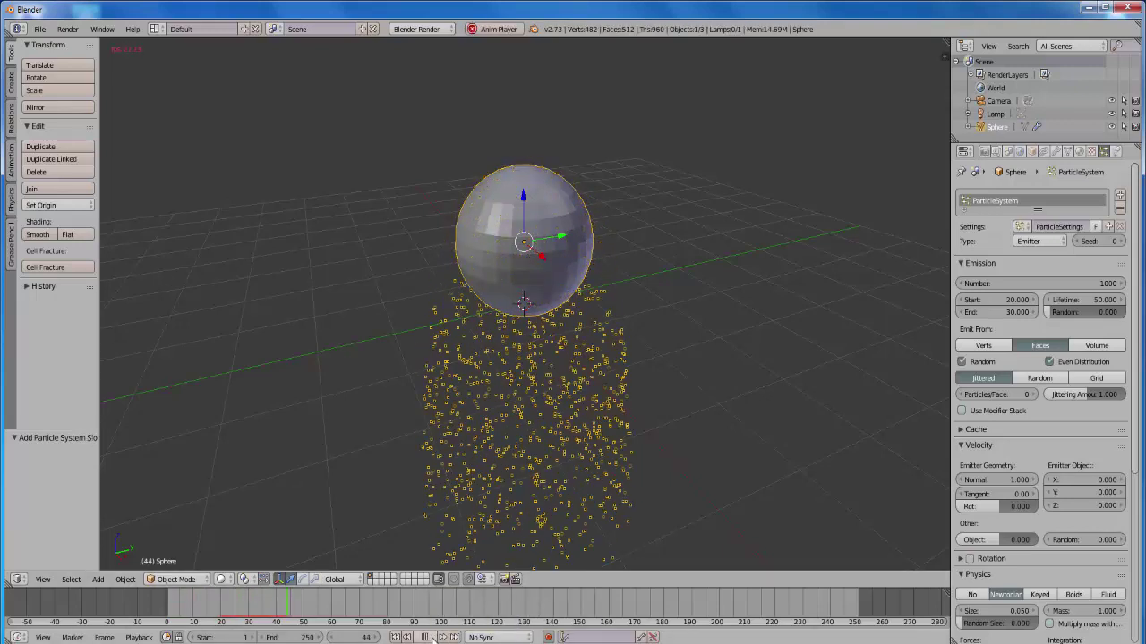
click(431, 637)
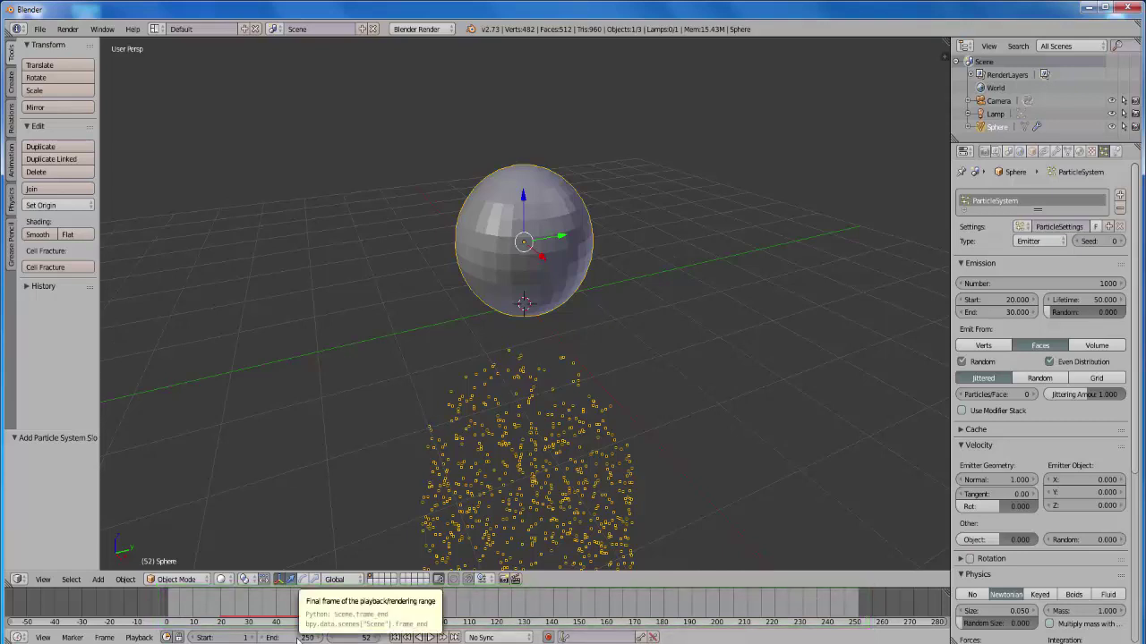
- Change the scene End frame from 250 to 125 and jump back to frame 1
click(296, 638)
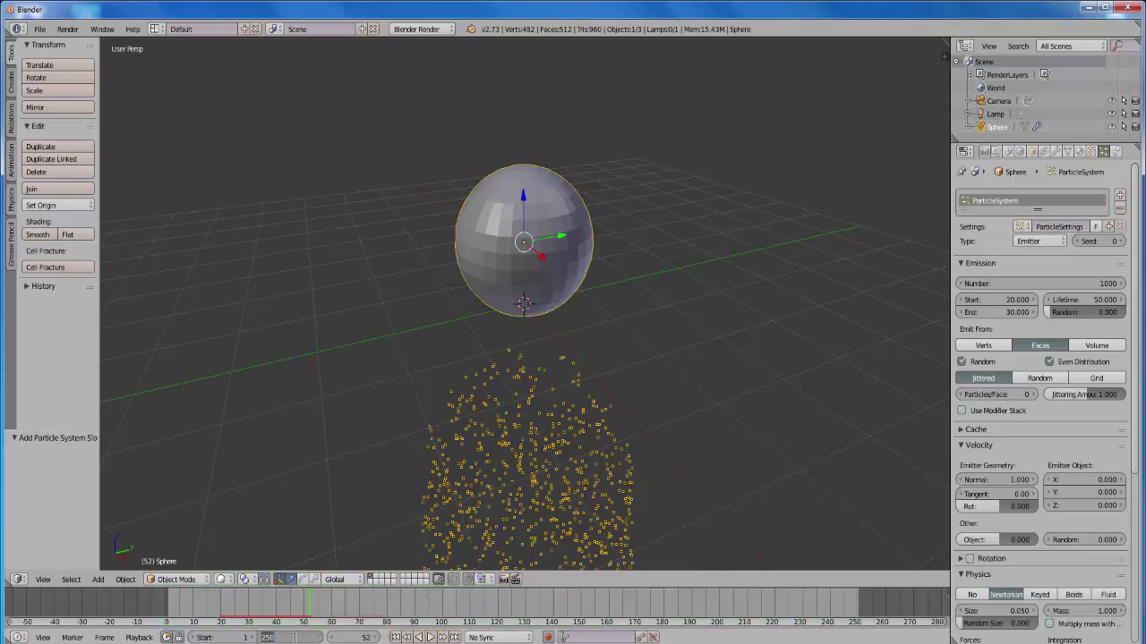
text(12)
key(Return)
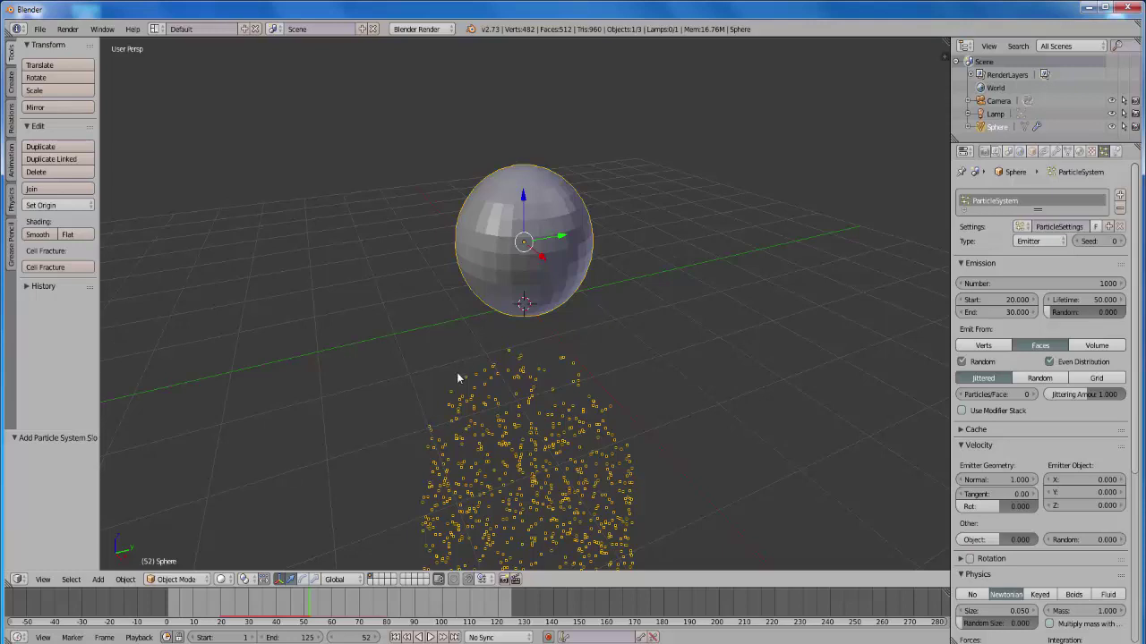
click(396, 637)
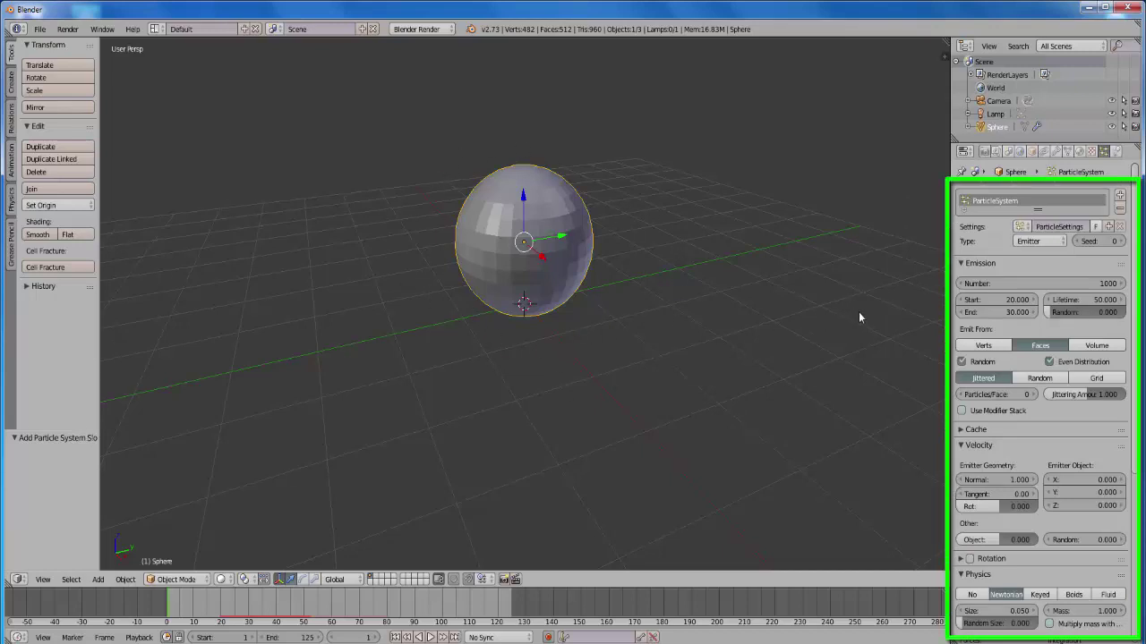
- Use Random face distribution and set the Random velocity to 2.830
click(1041, 380)
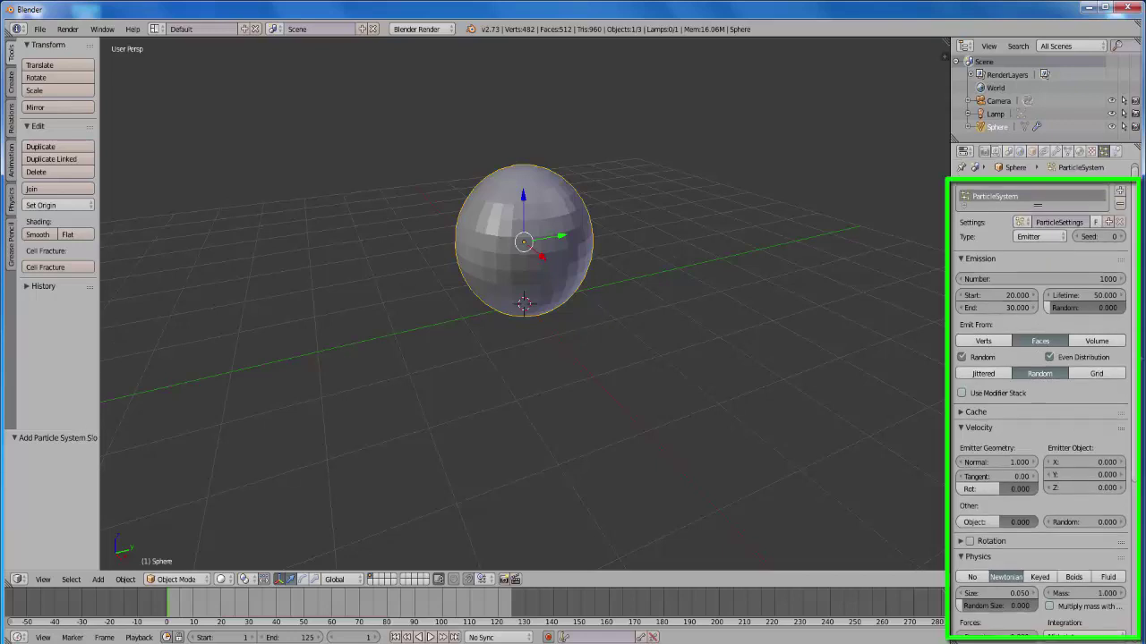
scroll(1037, 349, down, 2)
scroll(1037, 349, down, 2)
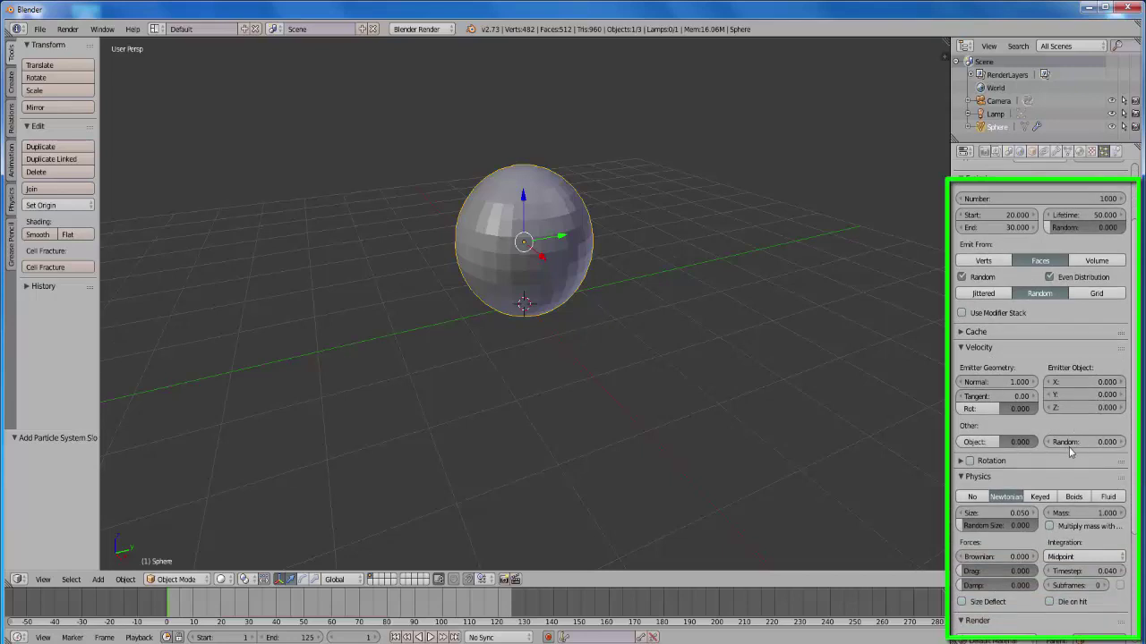
drag(1091, 447, 1098, 447)
drag(1083, 442, 1097, 442)
- Play the animation and pause at frame 43 to check the particle spread
scroll(1140, 239, down, 1)
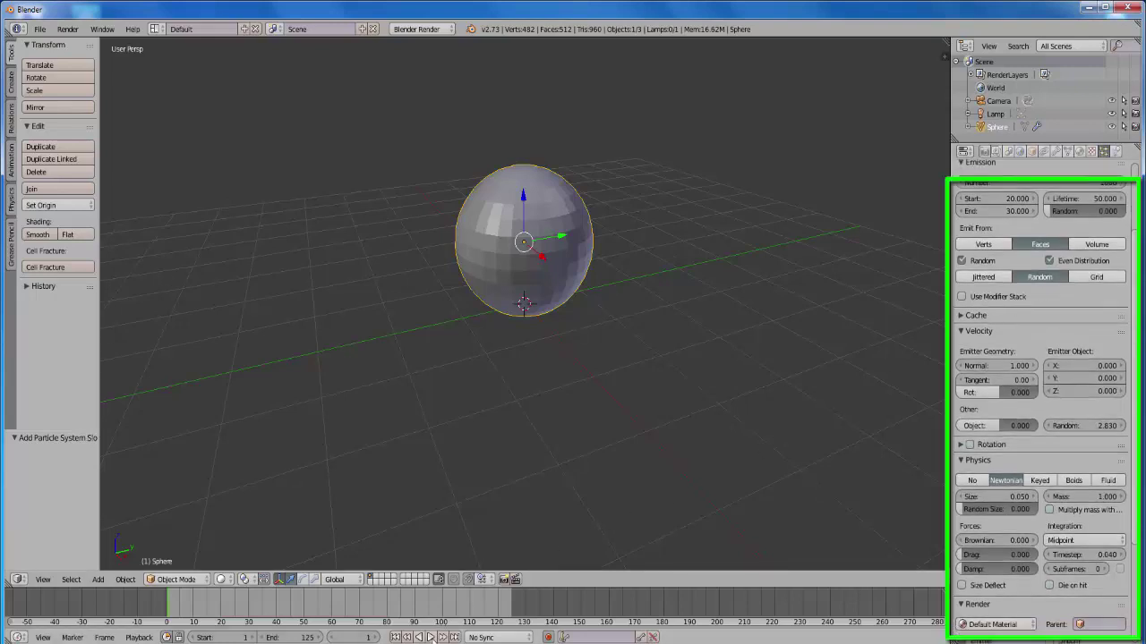
click(429, 637)
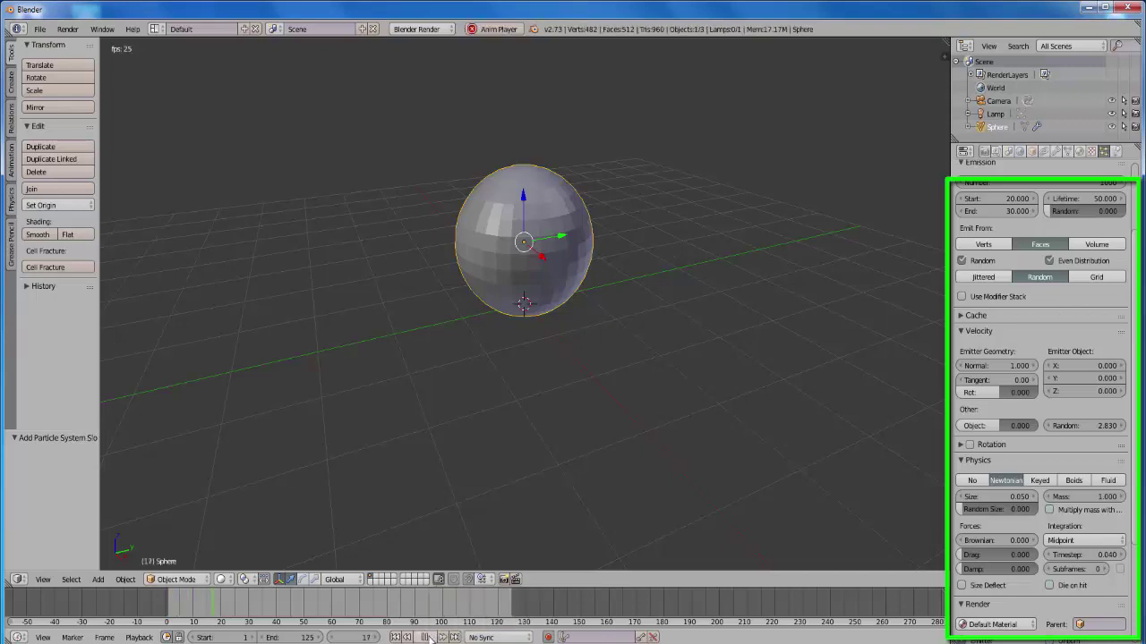
click(427, 637)
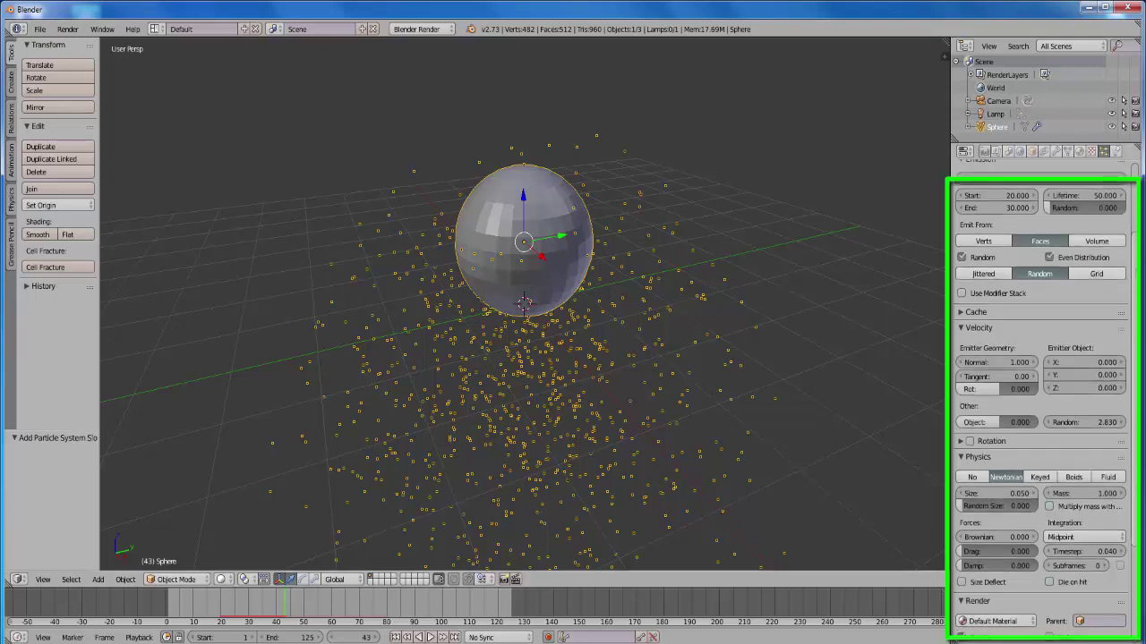
- Set the Gravity field weight to 0 in Field Weights
scroll(1115, 376, down, 4)
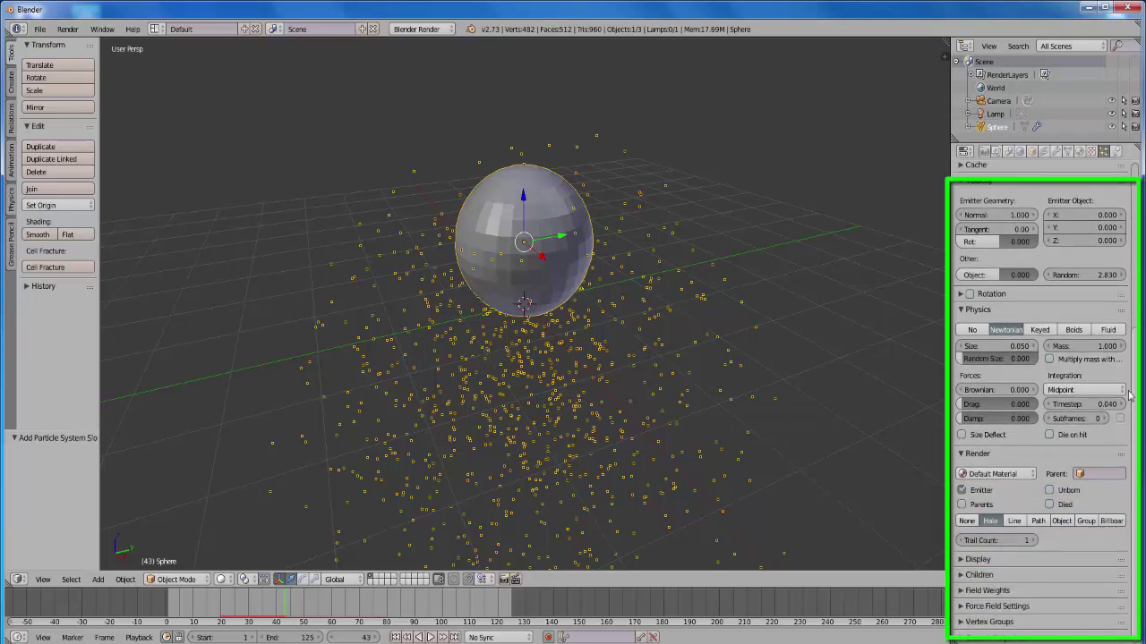
click(963, 591)
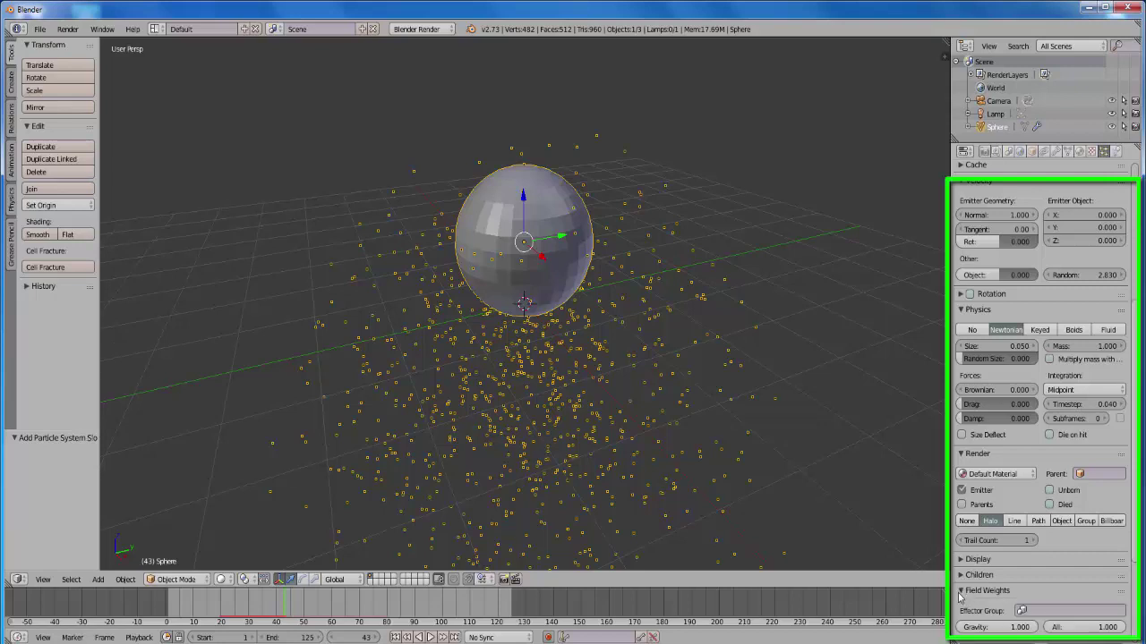
scroll(961, 595, down, 1)
scroll(960, 595, down, 1)
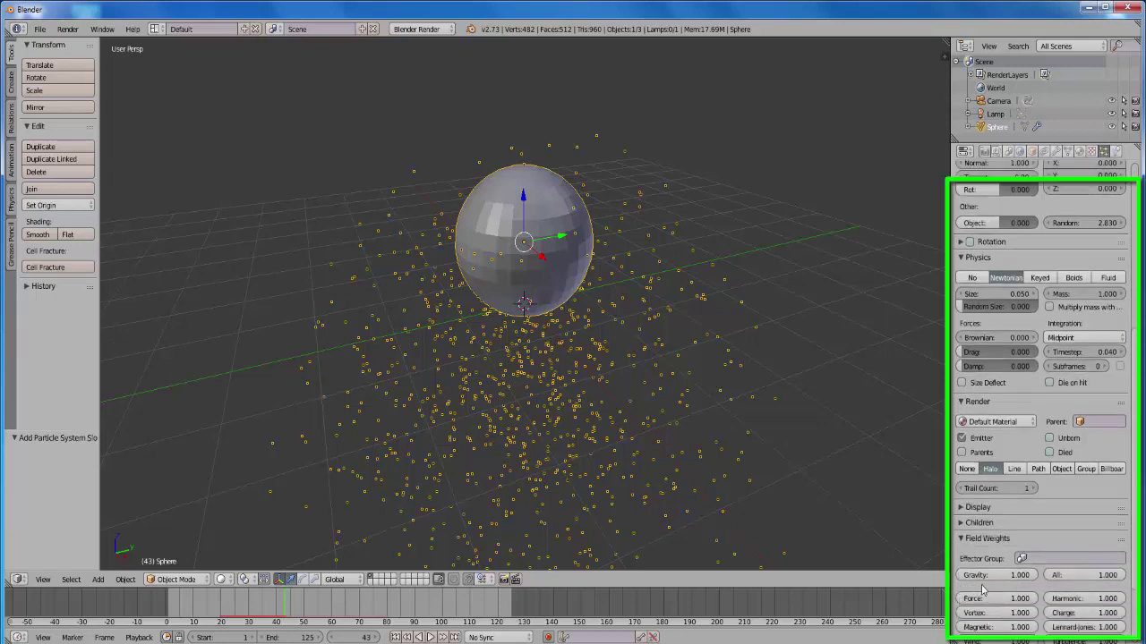
click(1009, 575)
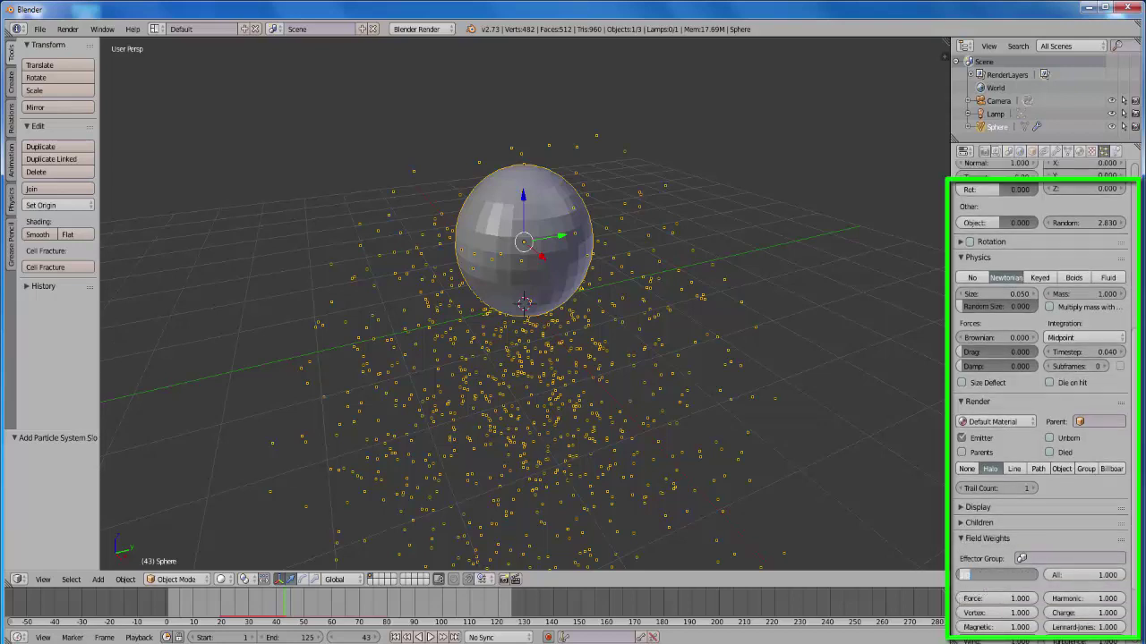
key(Return)
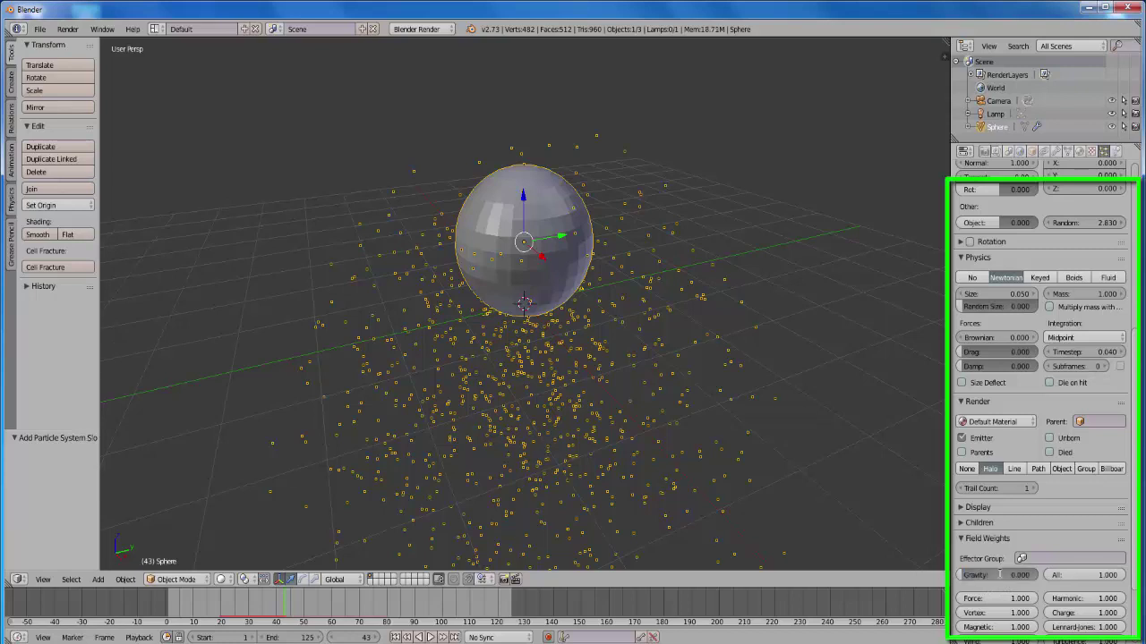
- Replay the zero-gravity animation, inspect the floating particle cloud, and rewind to frame 1
click(397, 637)
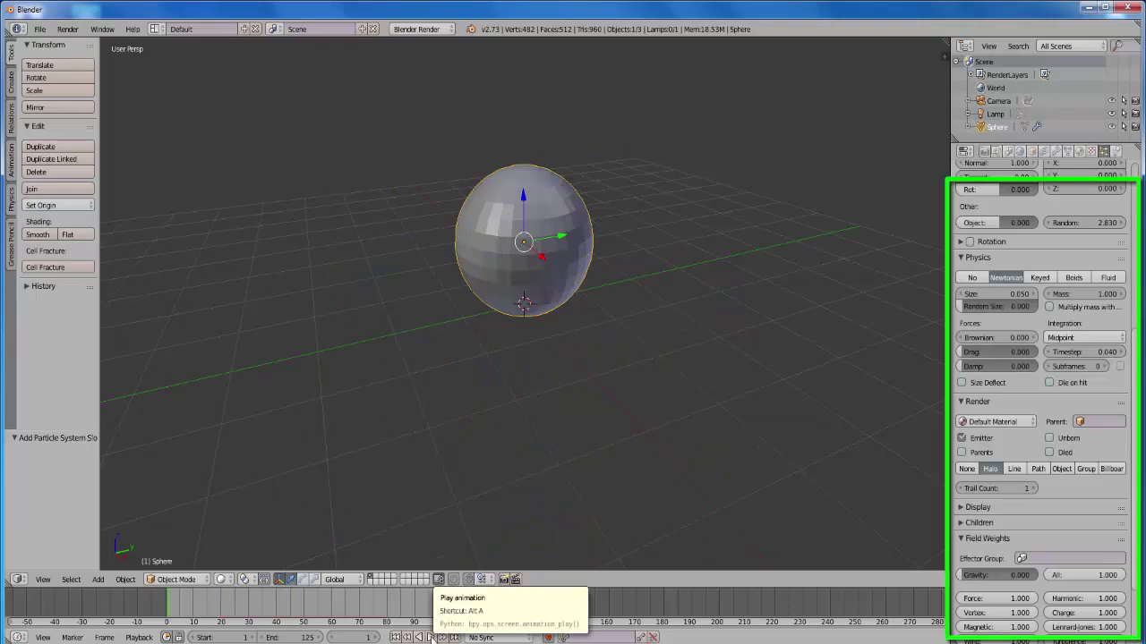
click(430, 637)
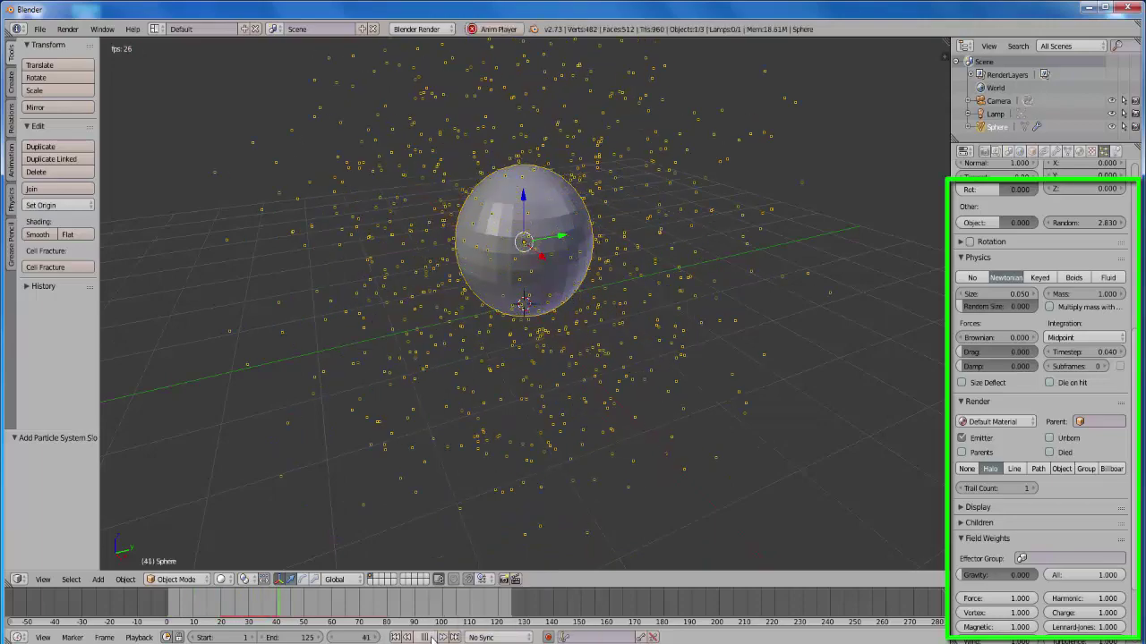
key(alt+a)
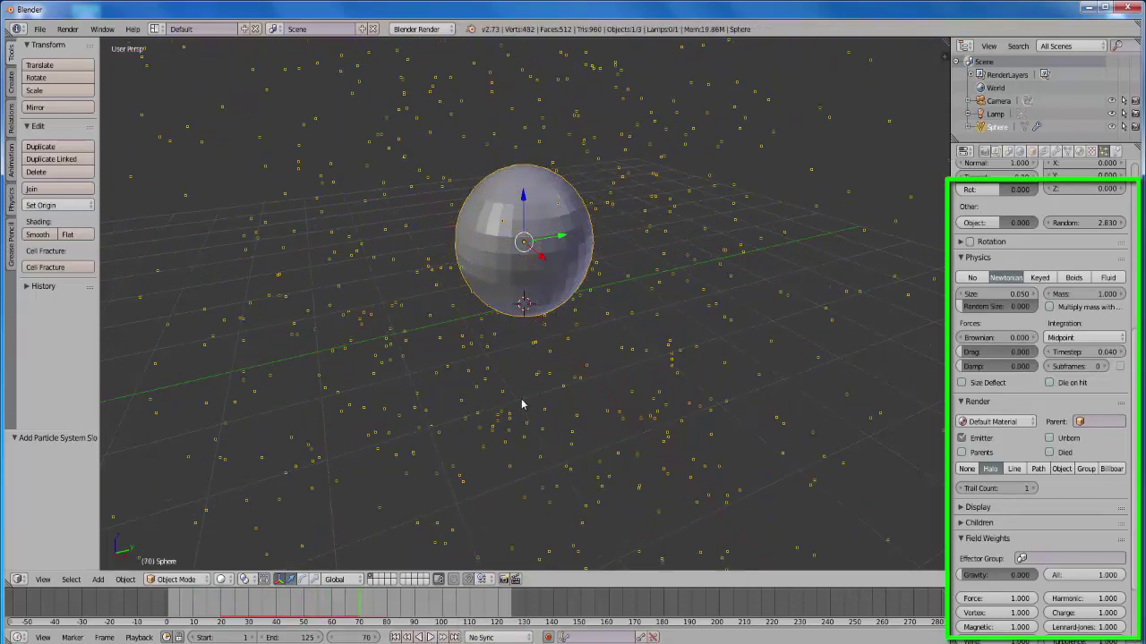
scroll(521, 402, down, 3)
scroll(519, 404, down, 2)
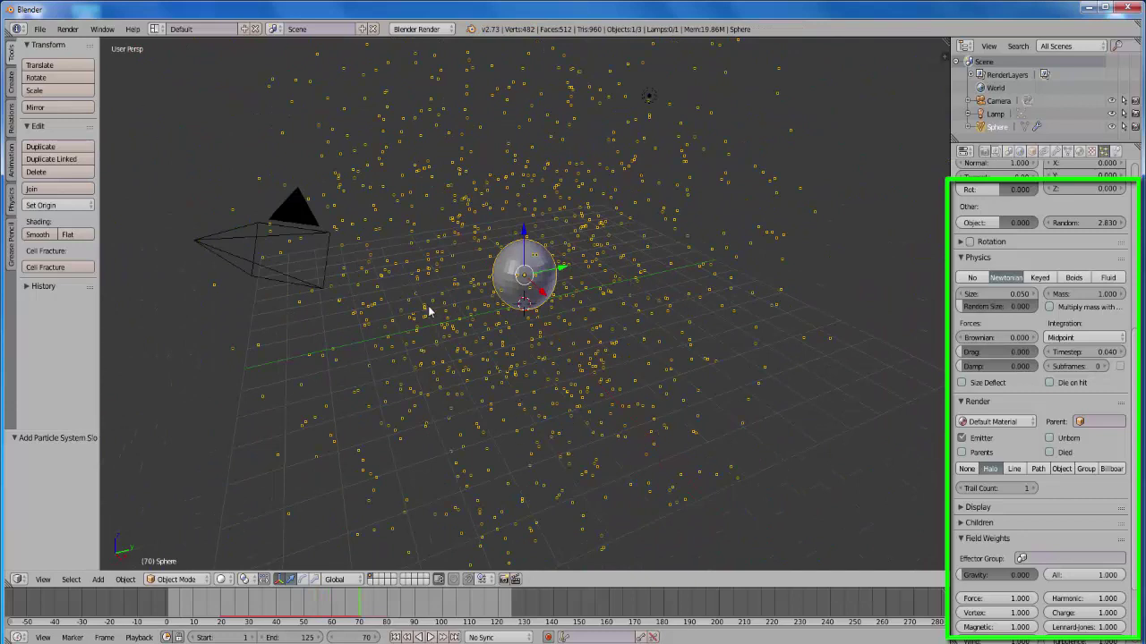
middle_drag(459, 323, 508, 335)
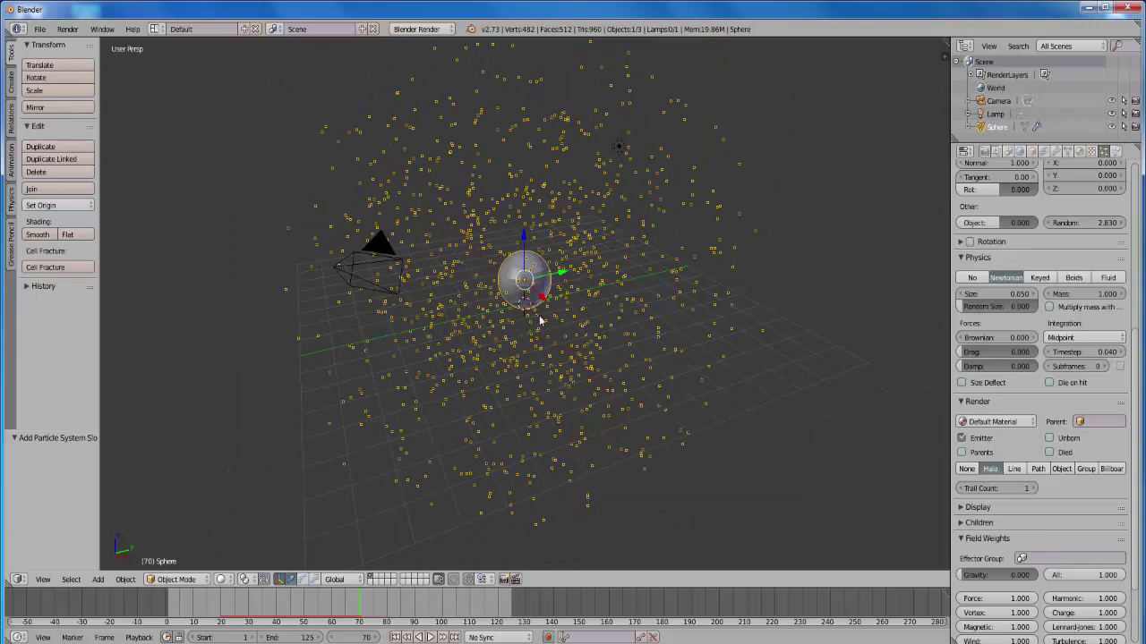
click(590, 355)
scroll(584, 358, down, 2)
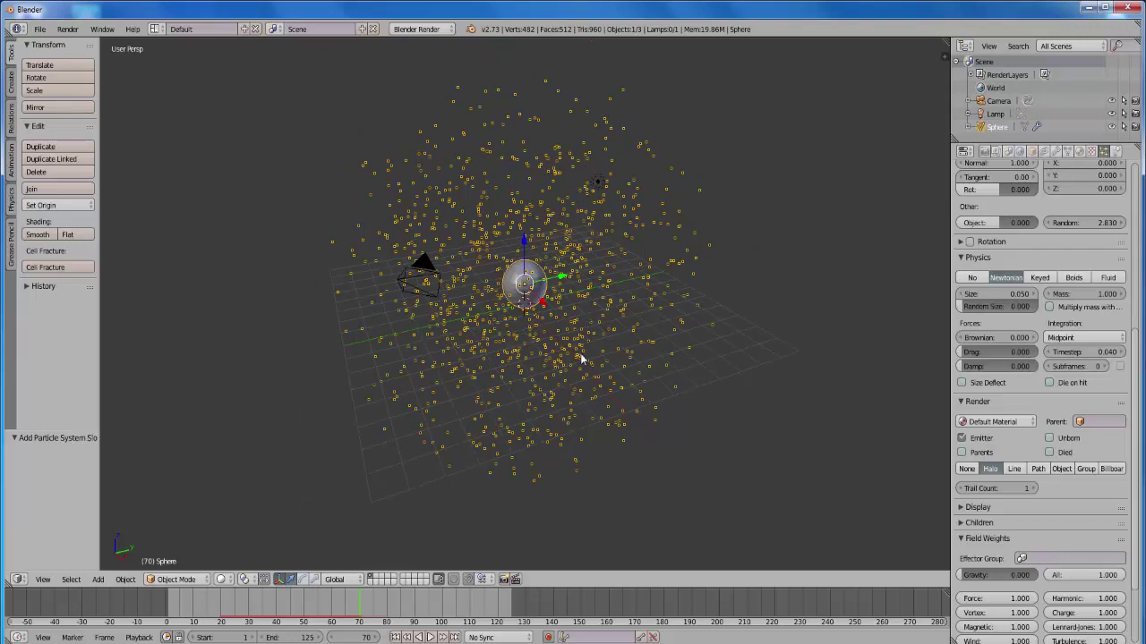
click(396, 637)
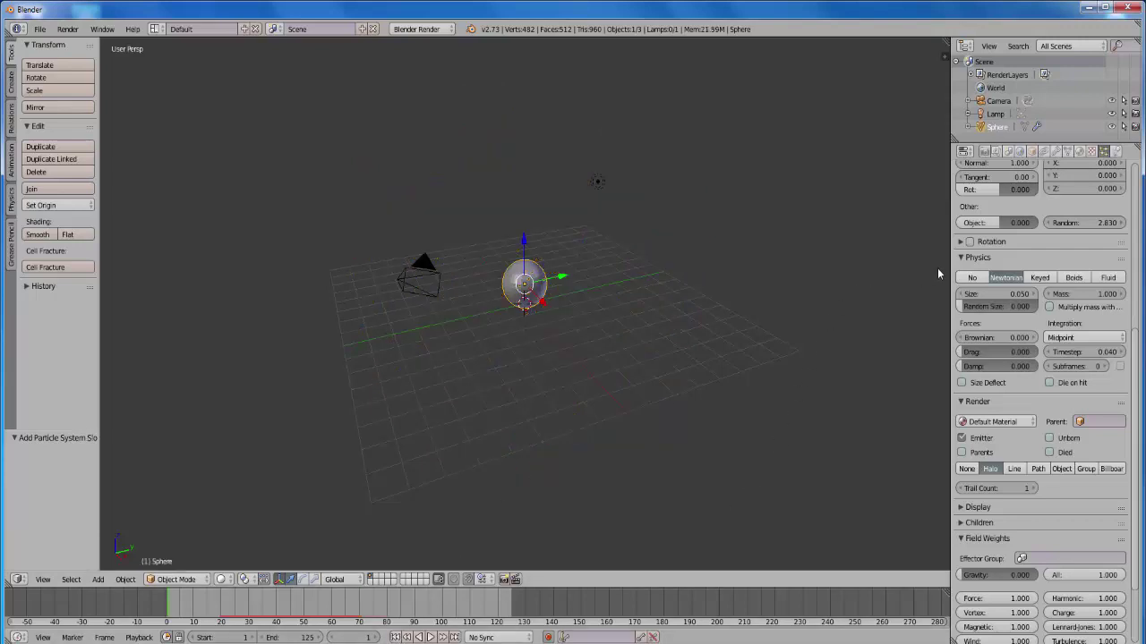
- Widen the Properties editor and show the Add Modifier menu on the Modifiers tab
drag(951, 269, 891, 273)
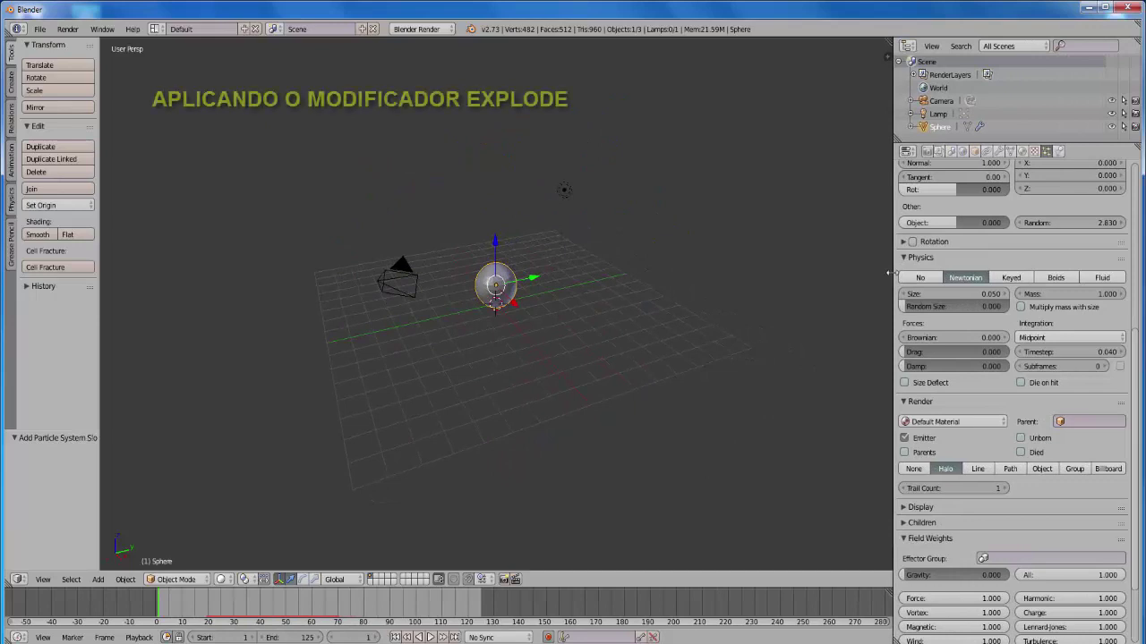
click(1000, 152)
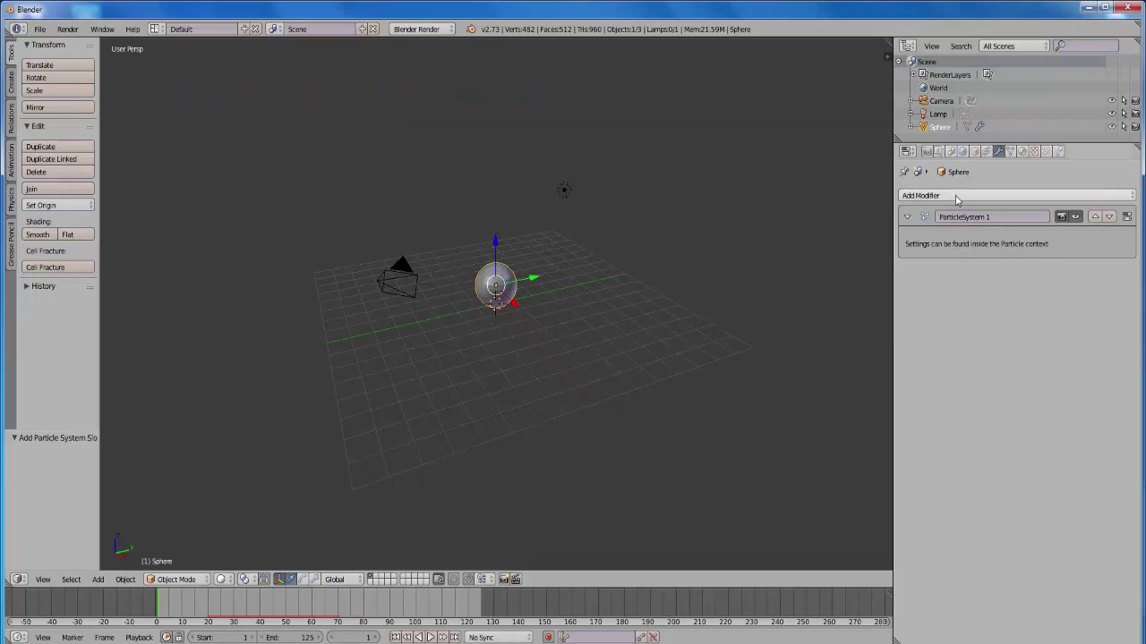
click(972, 197)
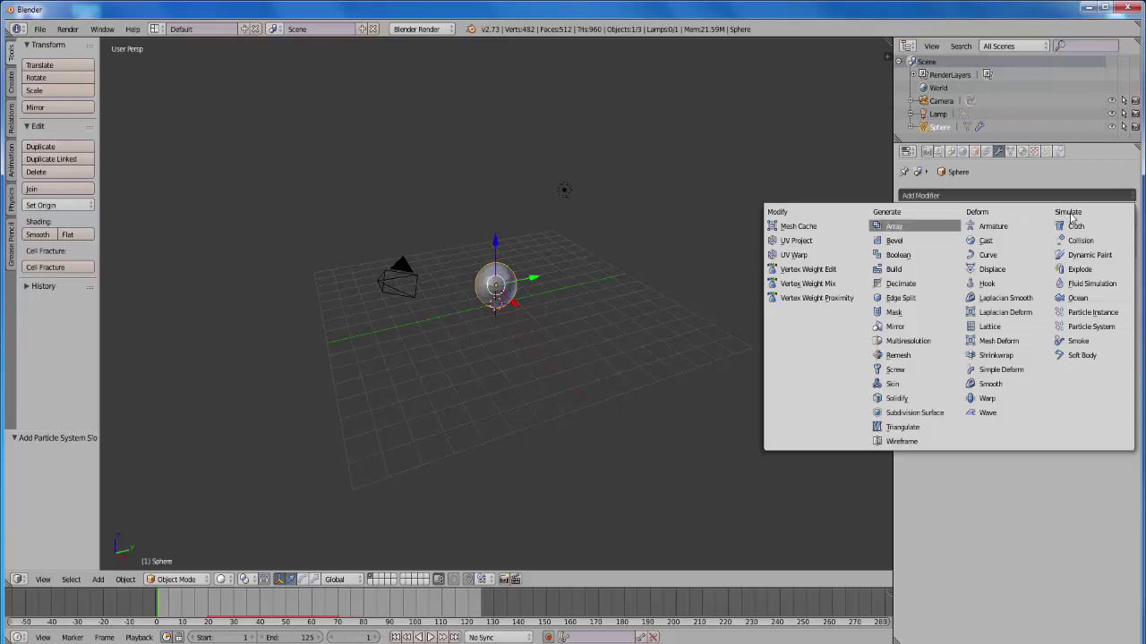
- Add an Explode modifier after ParticleSystem 1 and play to frame 36 to see it shatter
click(1082, 273)
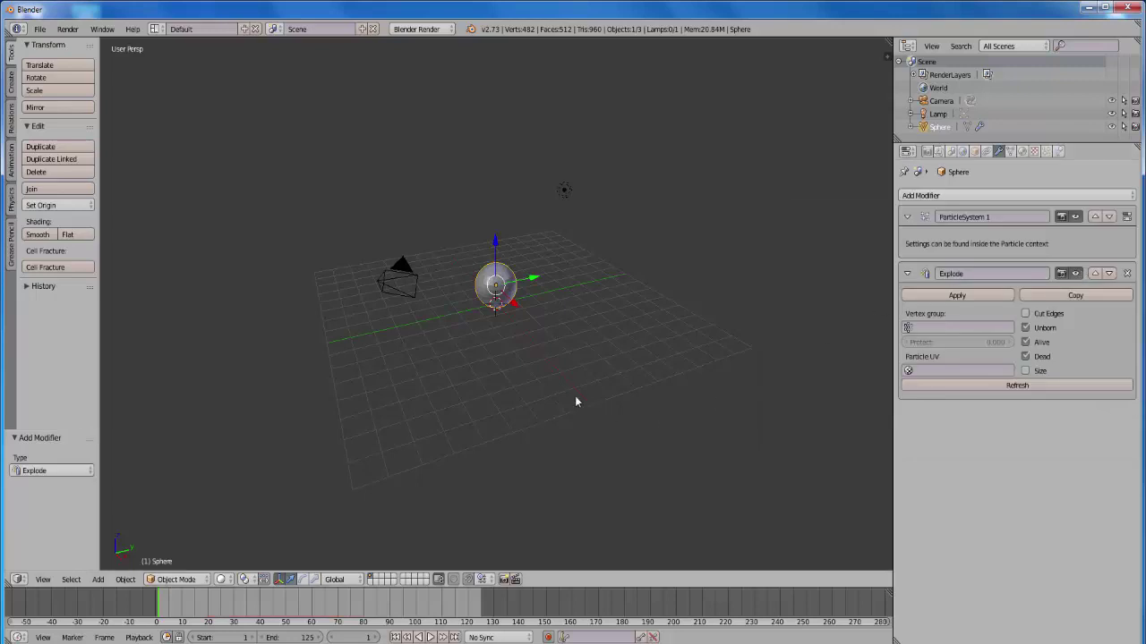
scroll(575, 401, up, 3)
scroll(572, 400, up, 2)
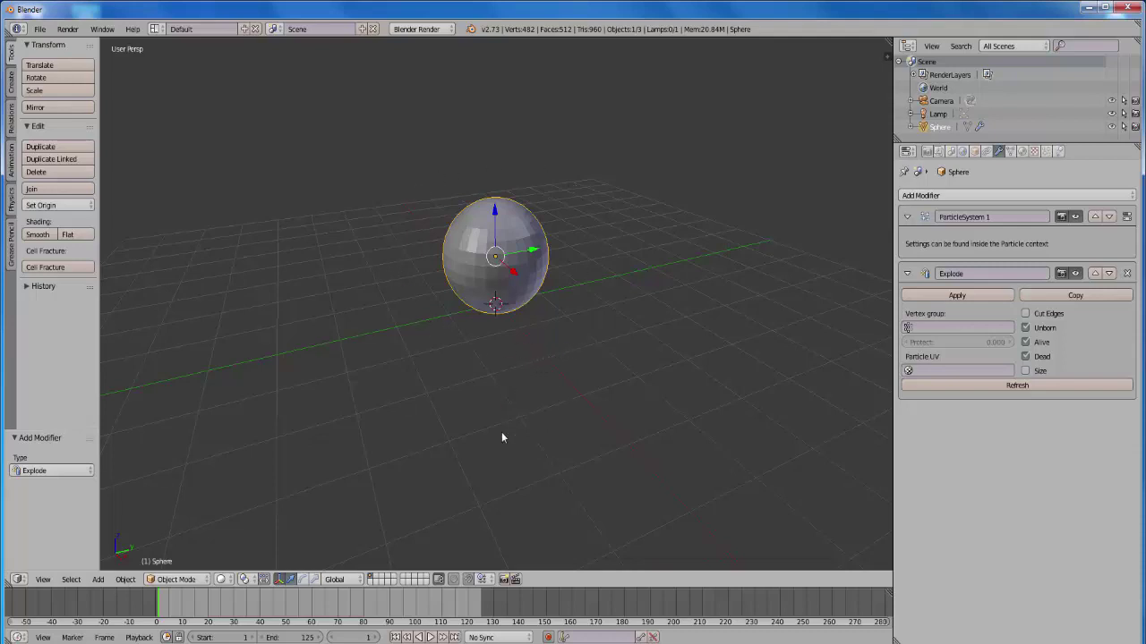
click(430, 638)
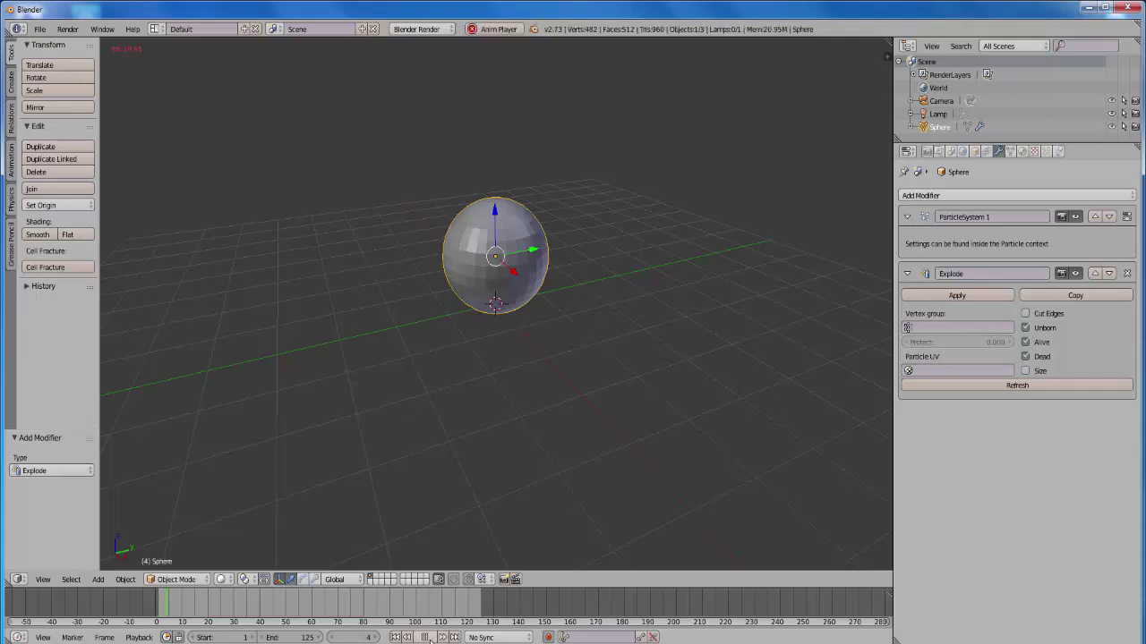
click(426, 637)
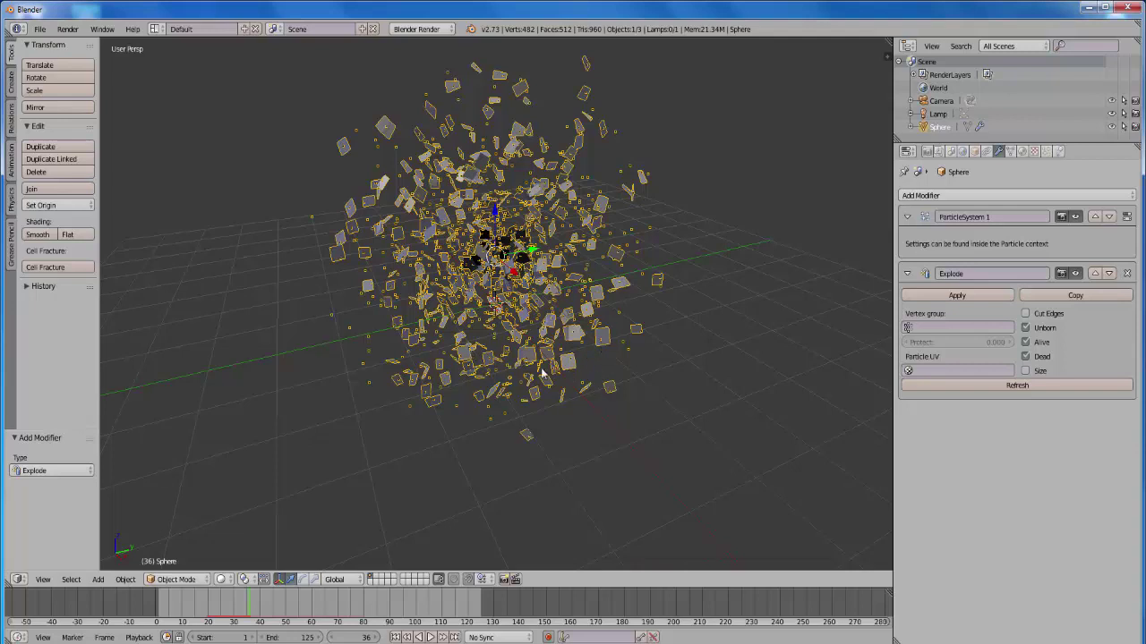
- Return to the Particles tab and scroll to the Render panel set to Halo
scroll(552, 398, down, 2)
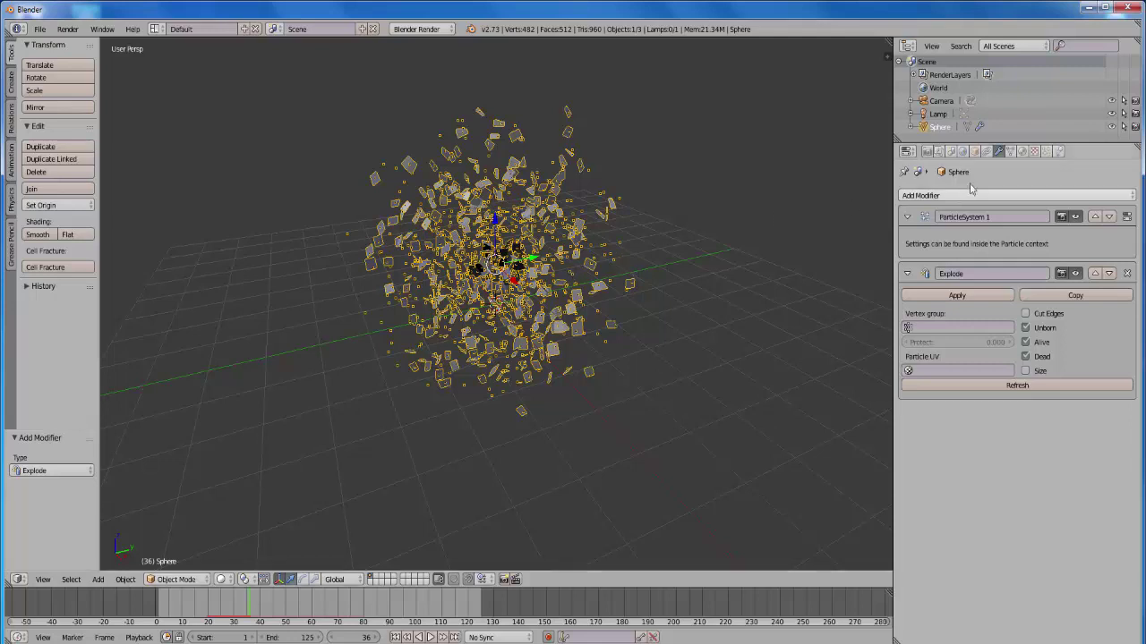
click(1045, 150)
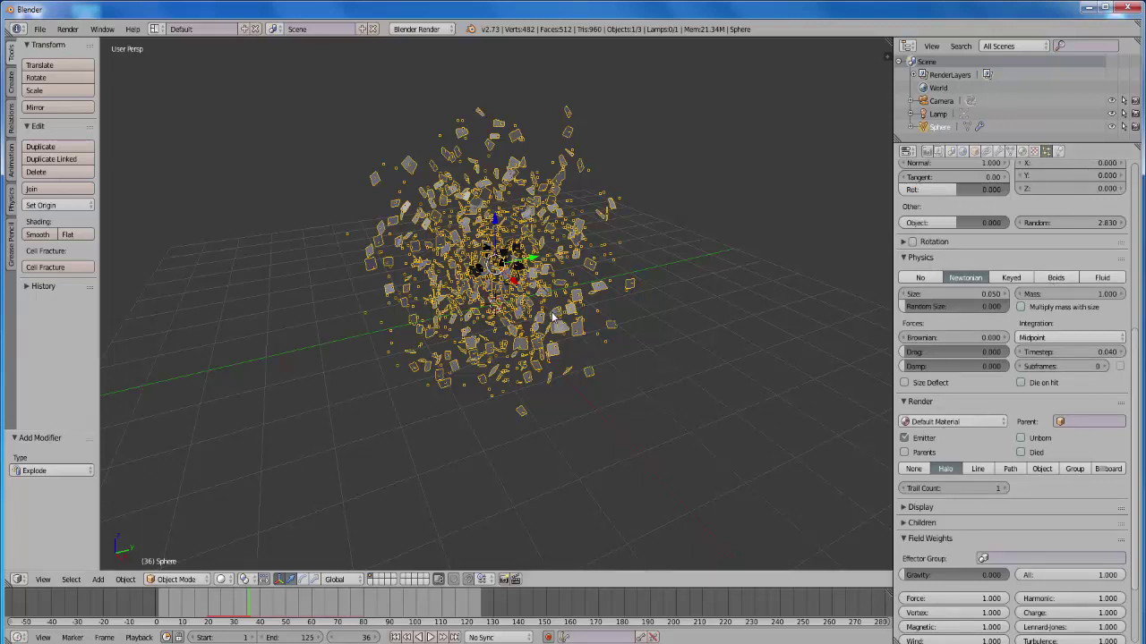
scroll(553, 318, up, 2)
scroll(553, 318, up, 2)
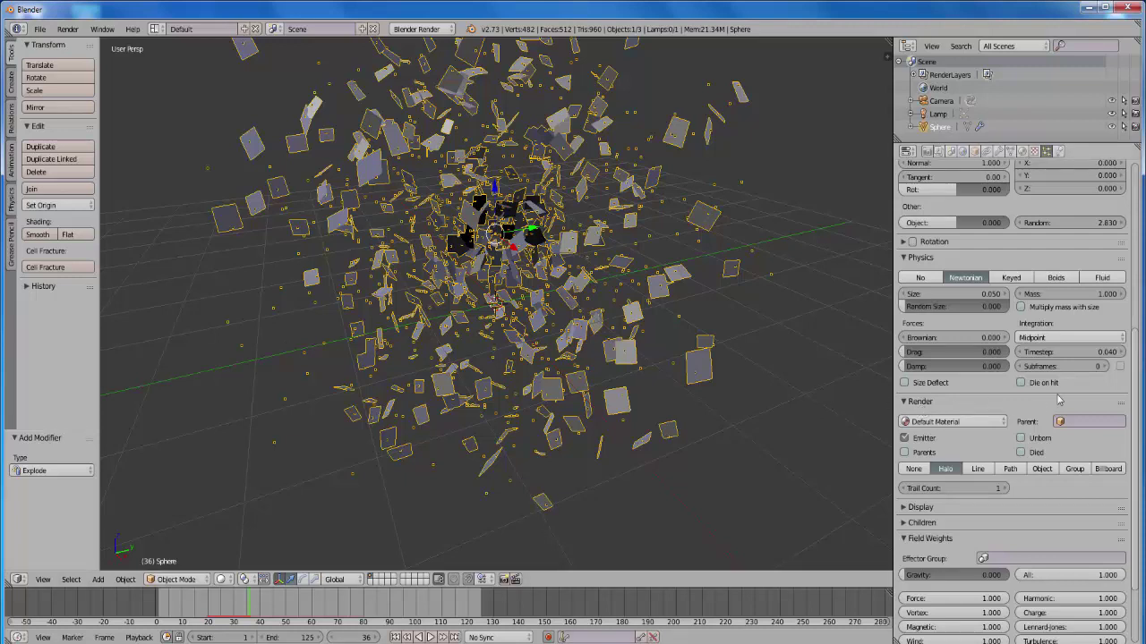
drag(1140, 355, 1140, 423)
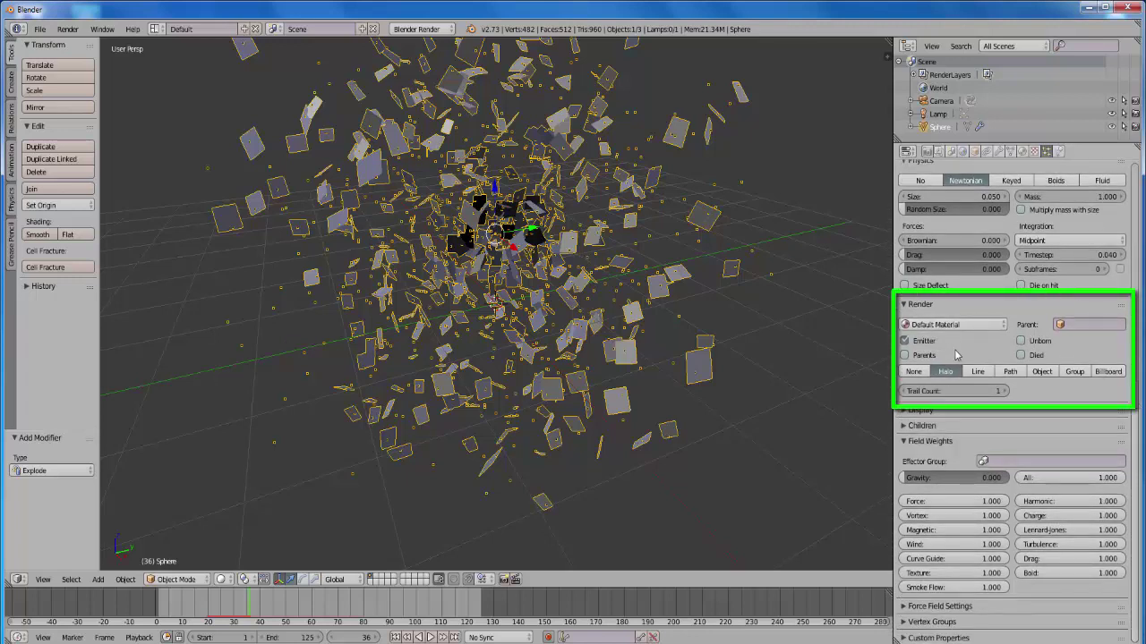
- Set particle rendering to None and preview the explosion showing only fragments
click(914, 372)
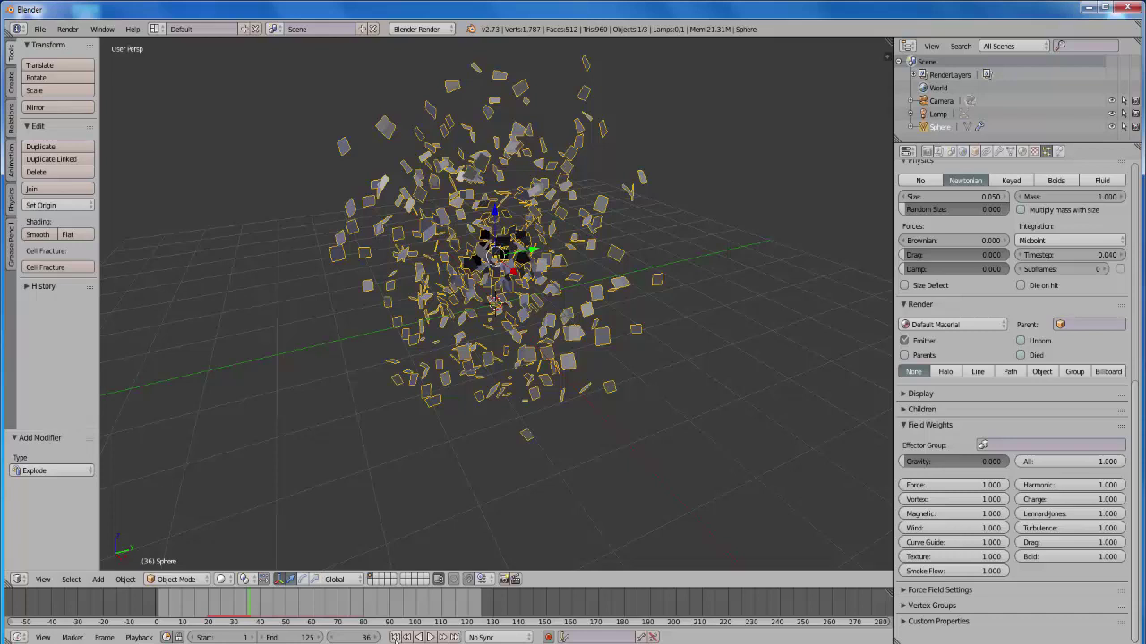
click(394, 637)
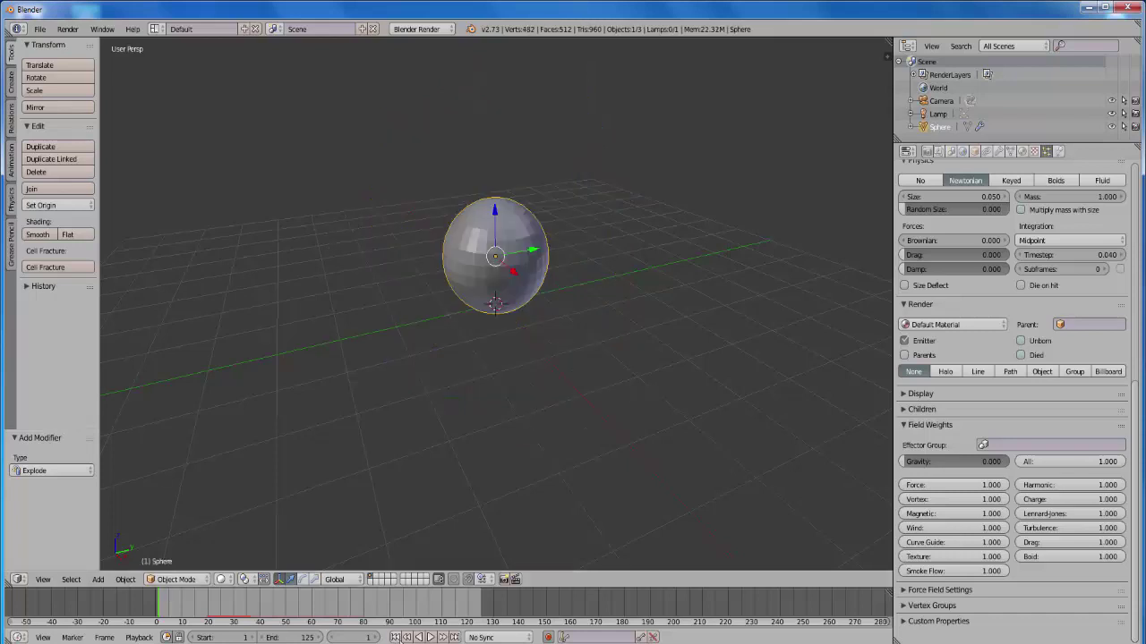
click(430, 638)
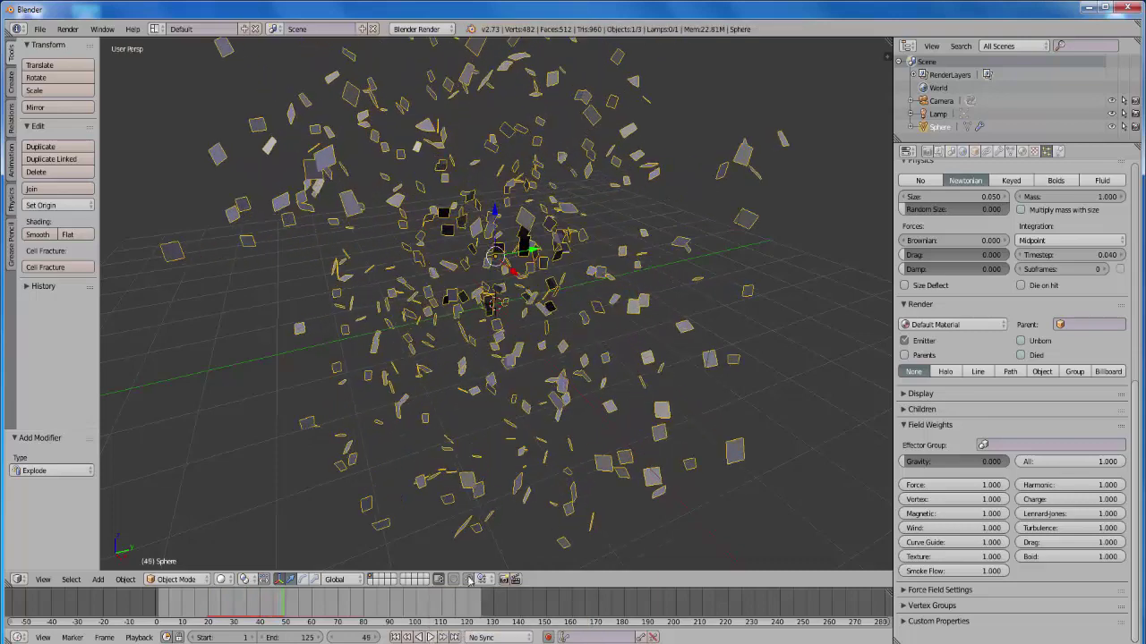
key(alt+a)
scroll(588, 434, down, 2)
scroll(582, 448, down, 2)
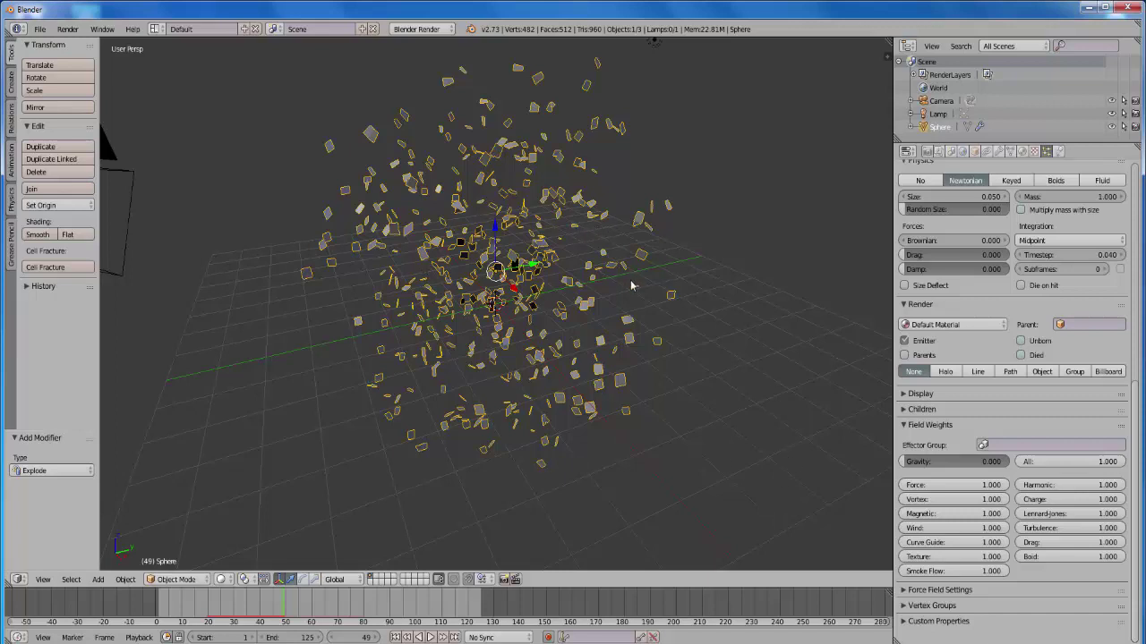
- Replay the explosion from frame 1 and pause at frame 47 with fragments spread out
click(394, 637)
click(429, 637)
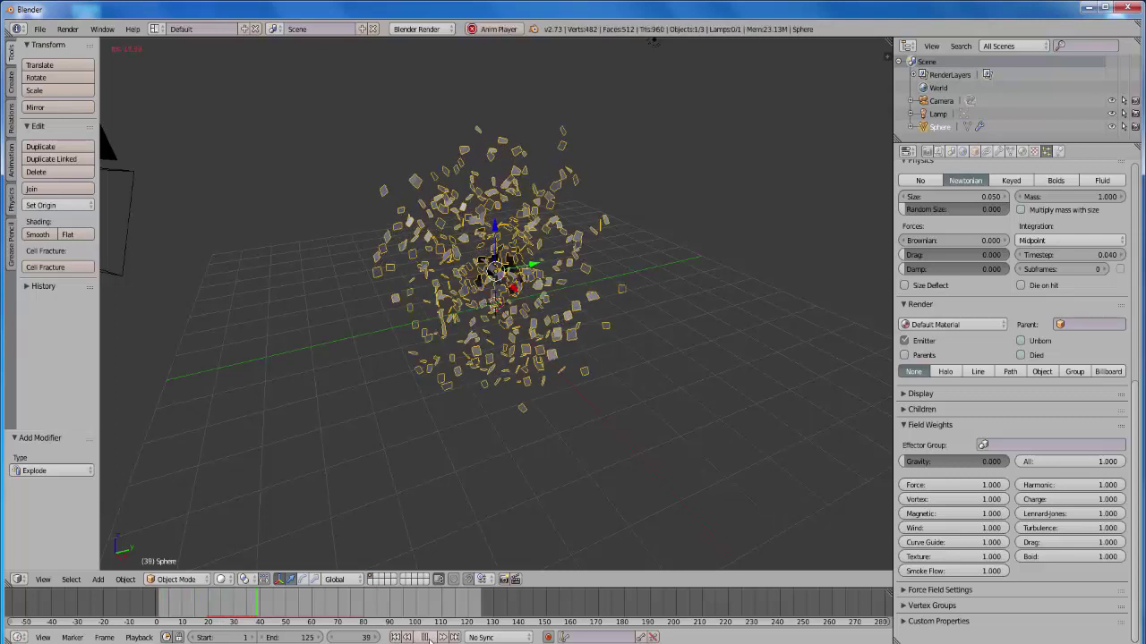
click(426, 637)
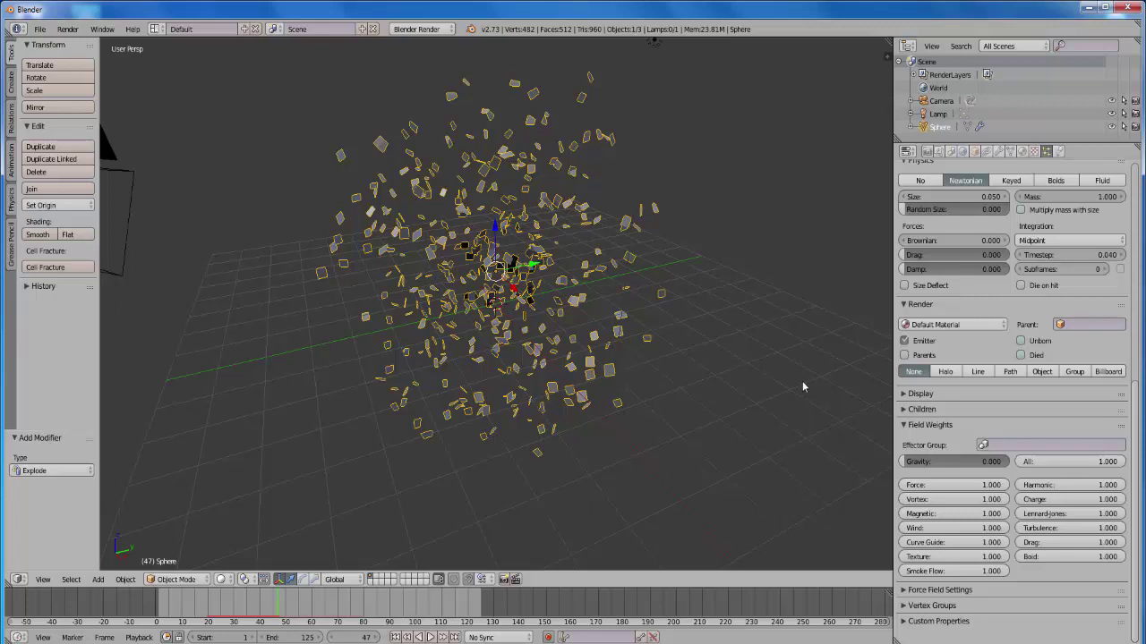
scroll(1138, 394, up, 3)
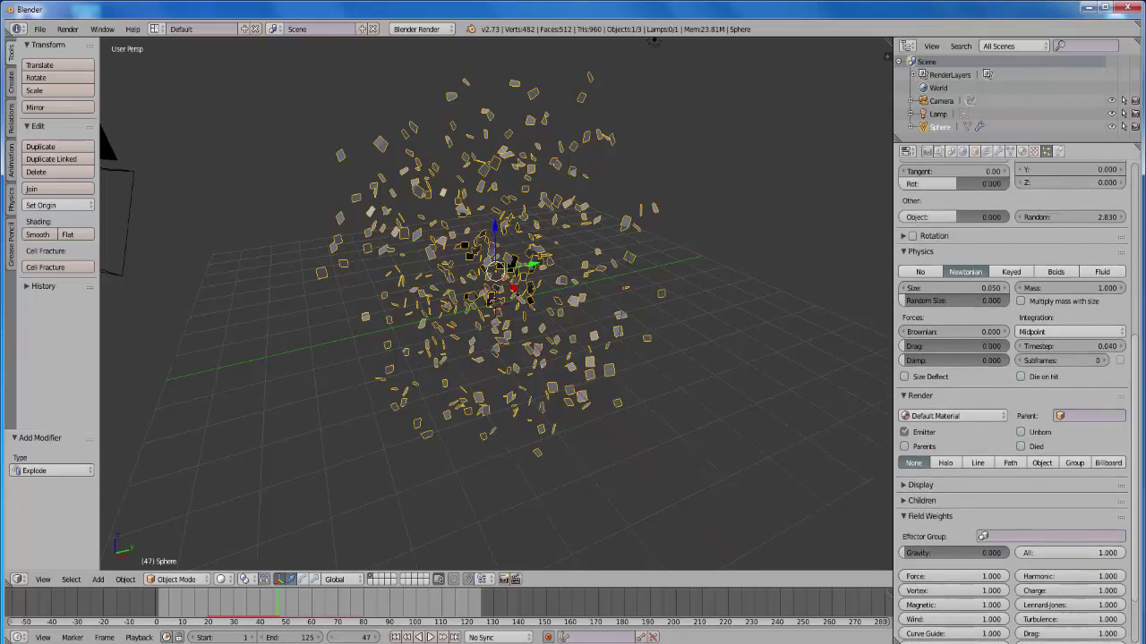
- Raise the particle emitter's Normal velocity from 1 to 8
scroll(1053, 273, up, 2)
scroll(1052, 273, up, 2)
scroll(1053, 273, up, 2)
scroll(1052, 273, up, 2)
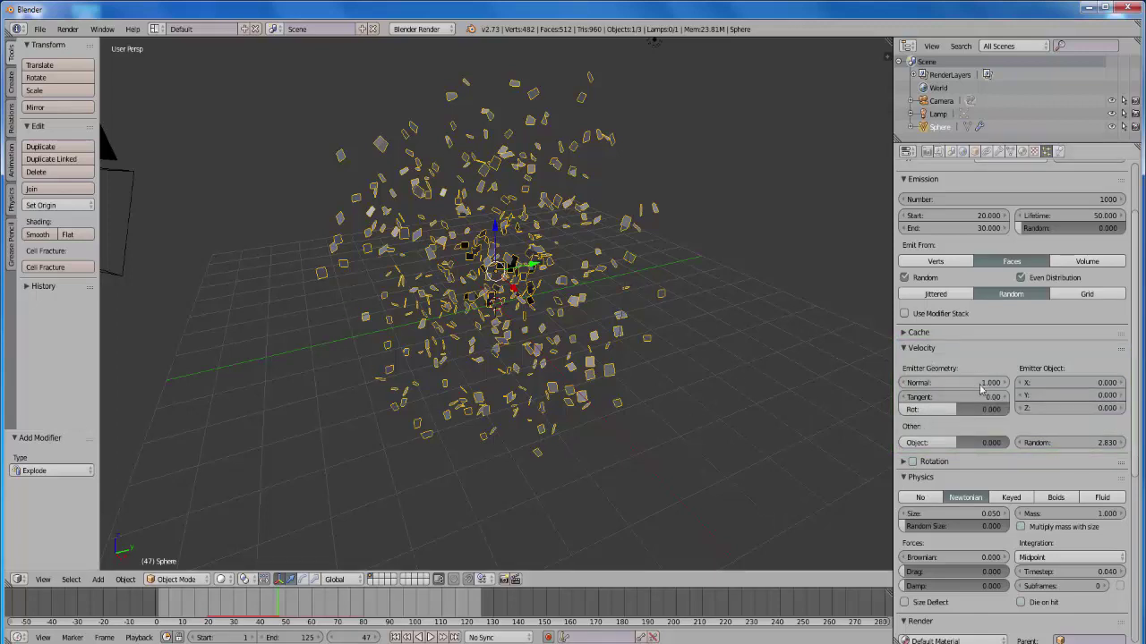
click(956, 384)
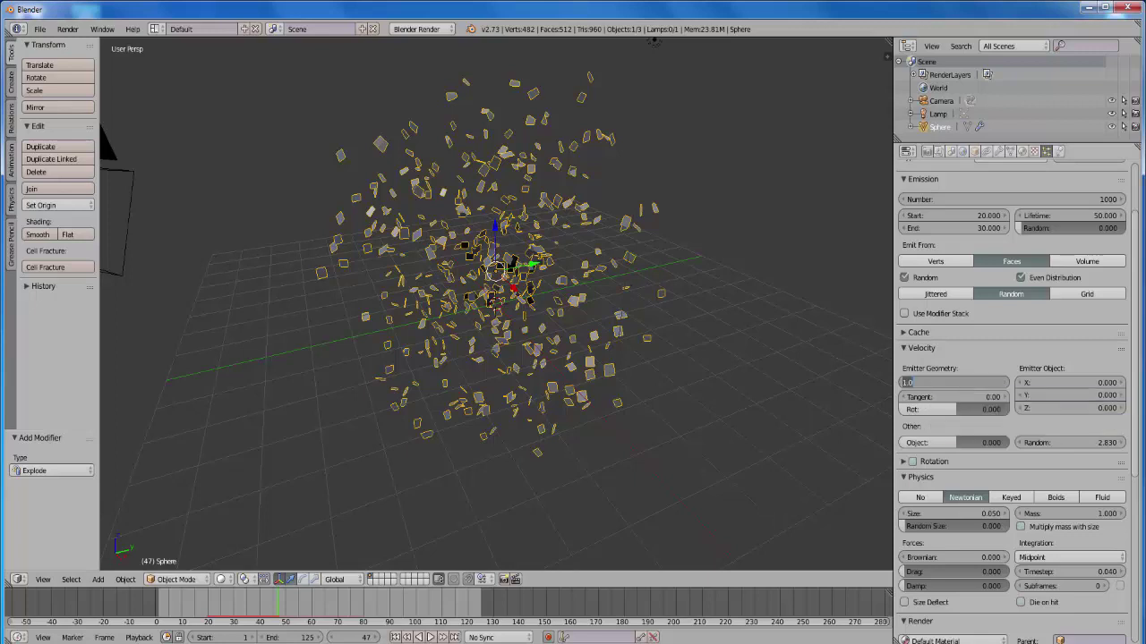
text(8)
key(Return)
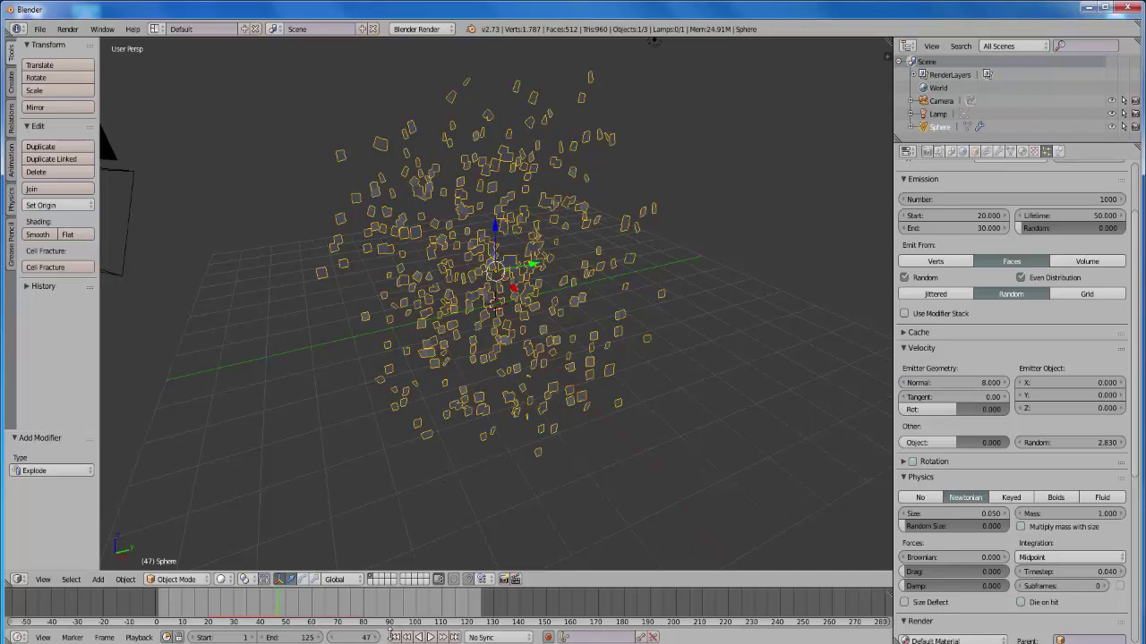
- Replay the animation from frame 1 and stop it to inspect the wider-flung fragments
click(395, 637)
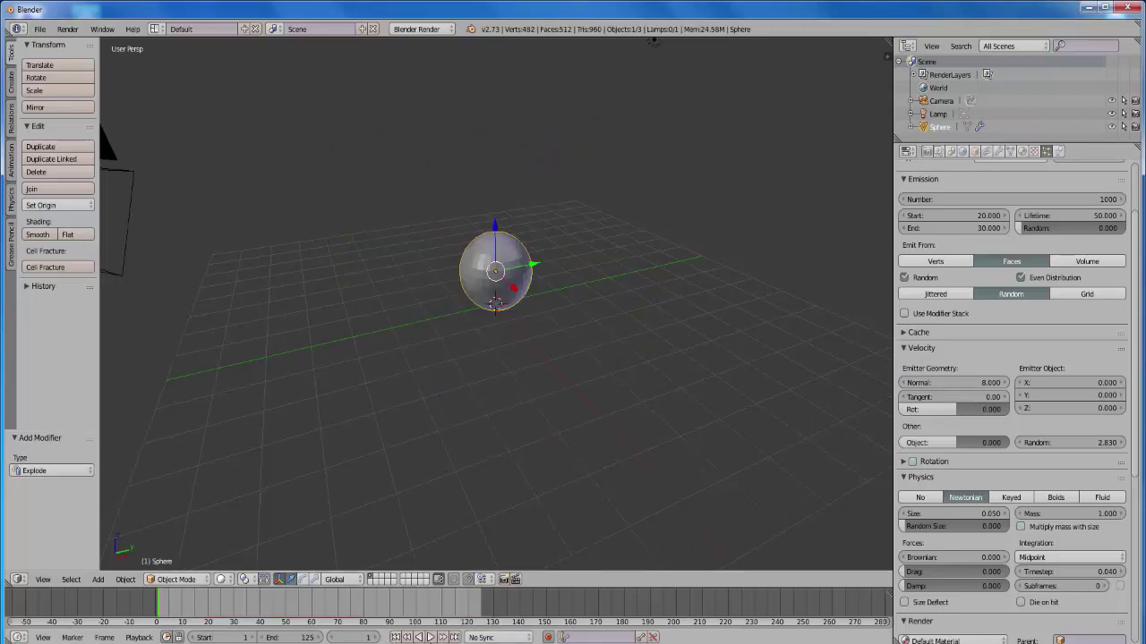
click(430, 637)
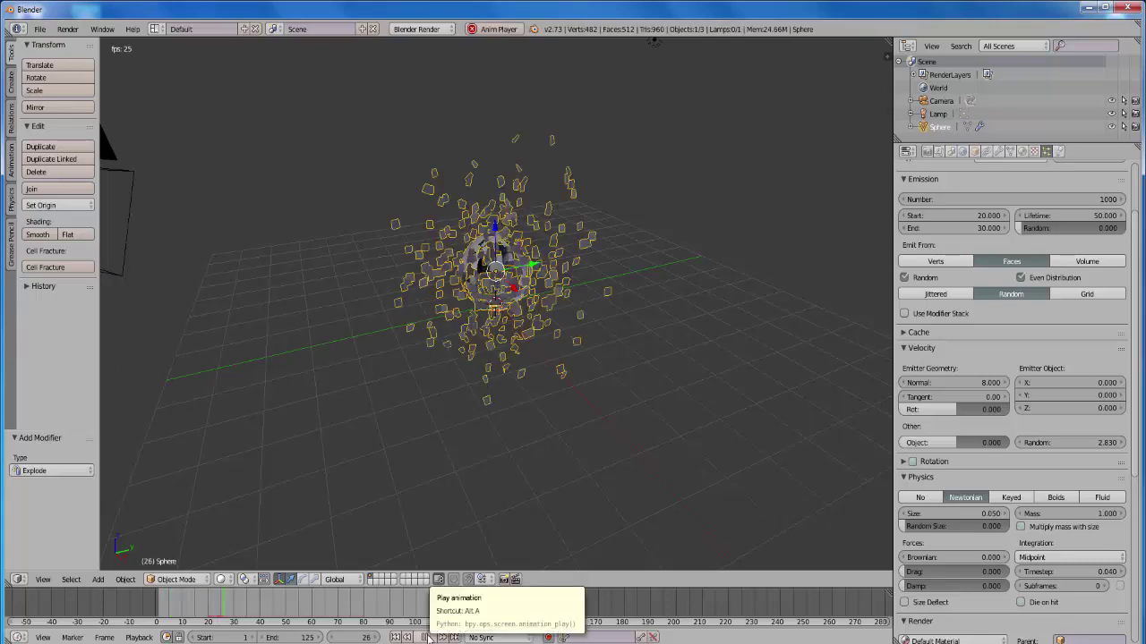
click(428, 638)
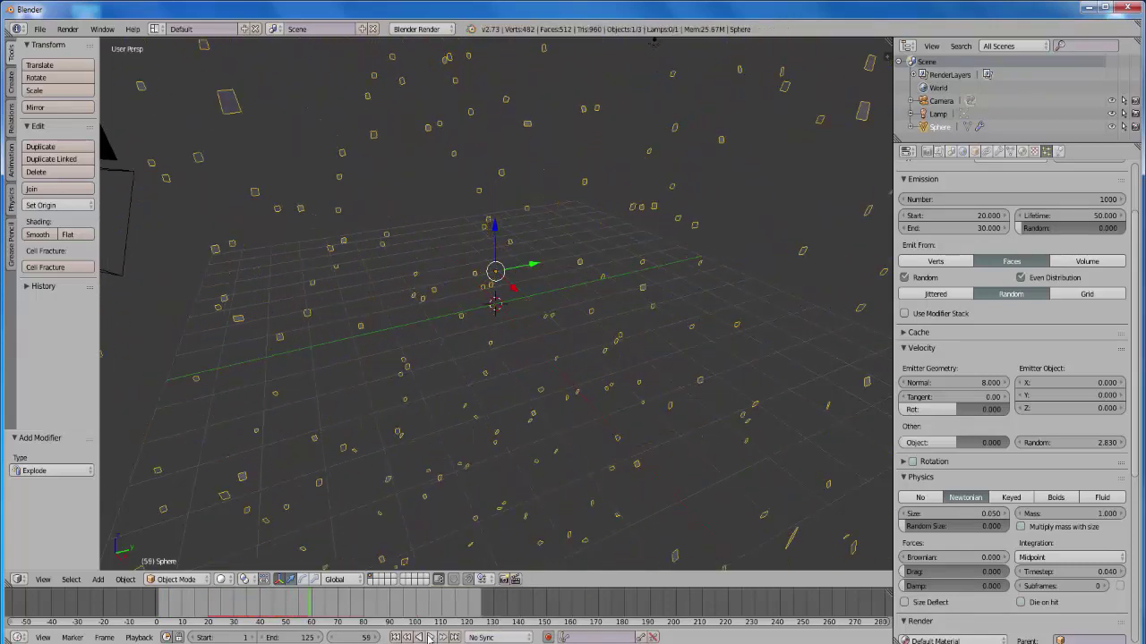
- Increase the emitter's Normal velocity to 15
click(953, 382)
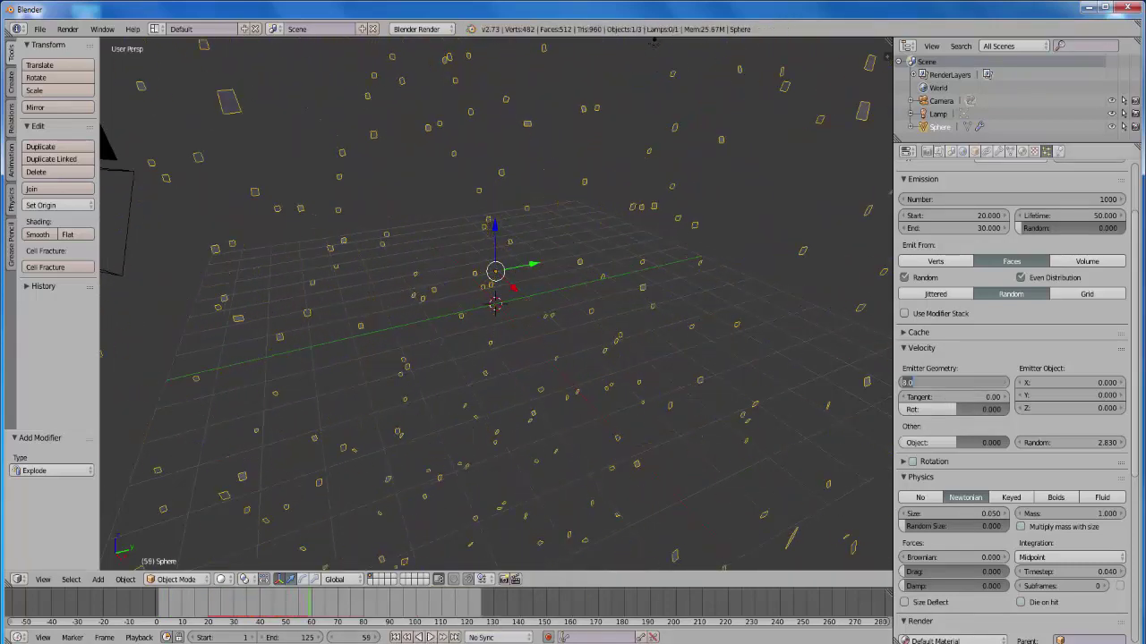
text(15)
key(Return)
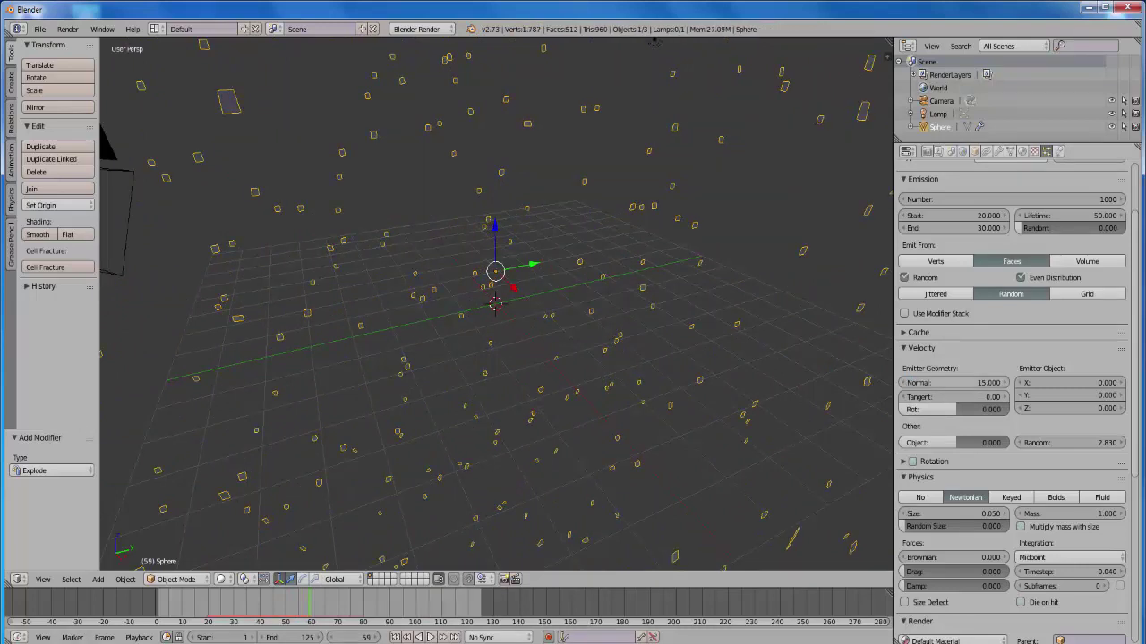
- Preview the faster explosion, stop it mid-scatter, then return to frame 1 with the sphere whole
click(394, 637)
click(430, 638)
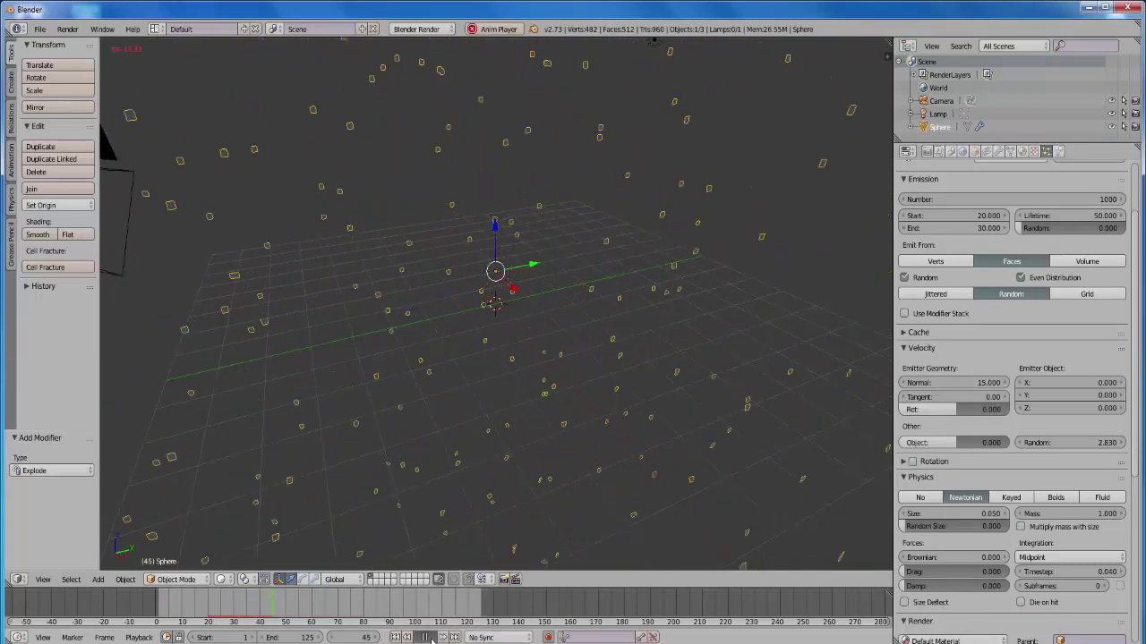
click(428, 637)
scroll(512, 431, down, 2)
scroll(512, 430, down, 2)
scroll(512, 430, down, 1)
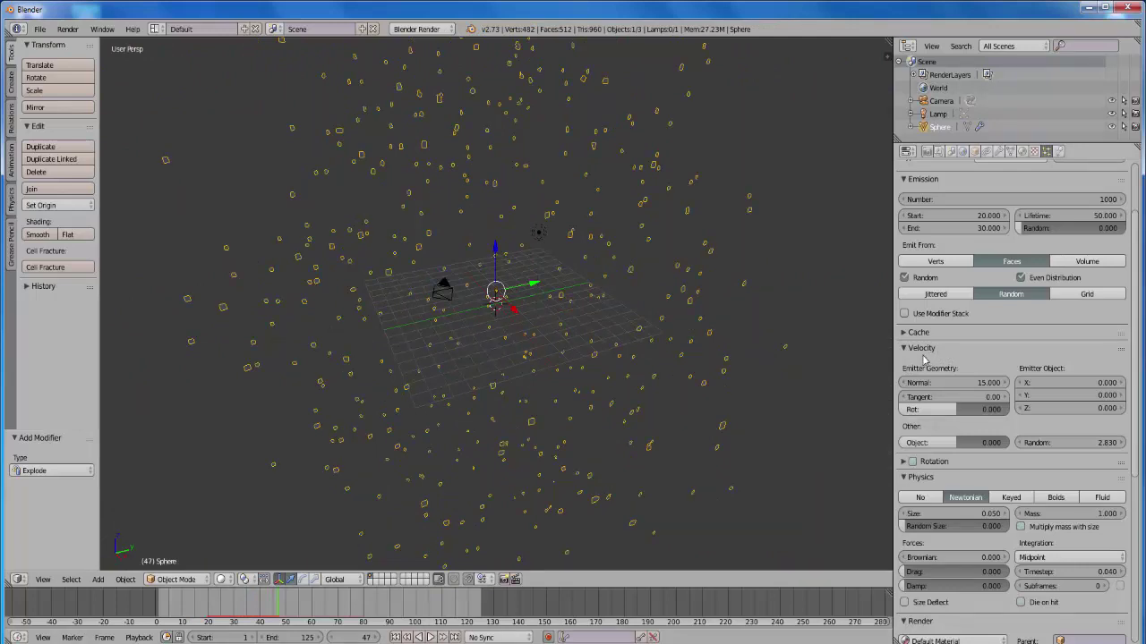
scroll(652, 433, down, 1)
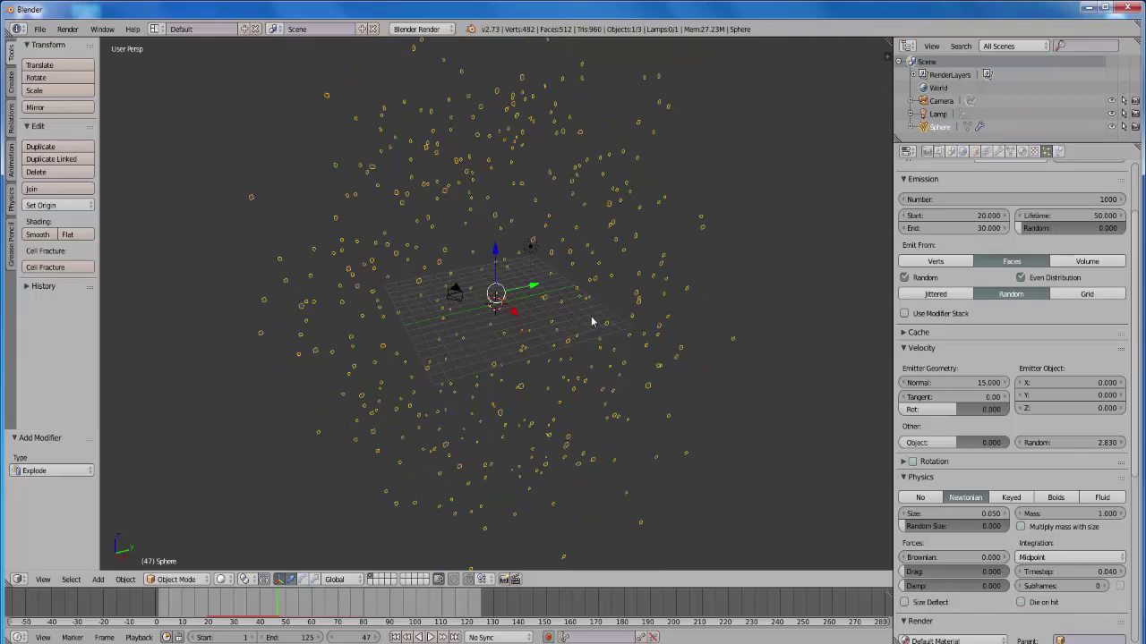
click(396, 638)
scroll(586, 400, up, 5)
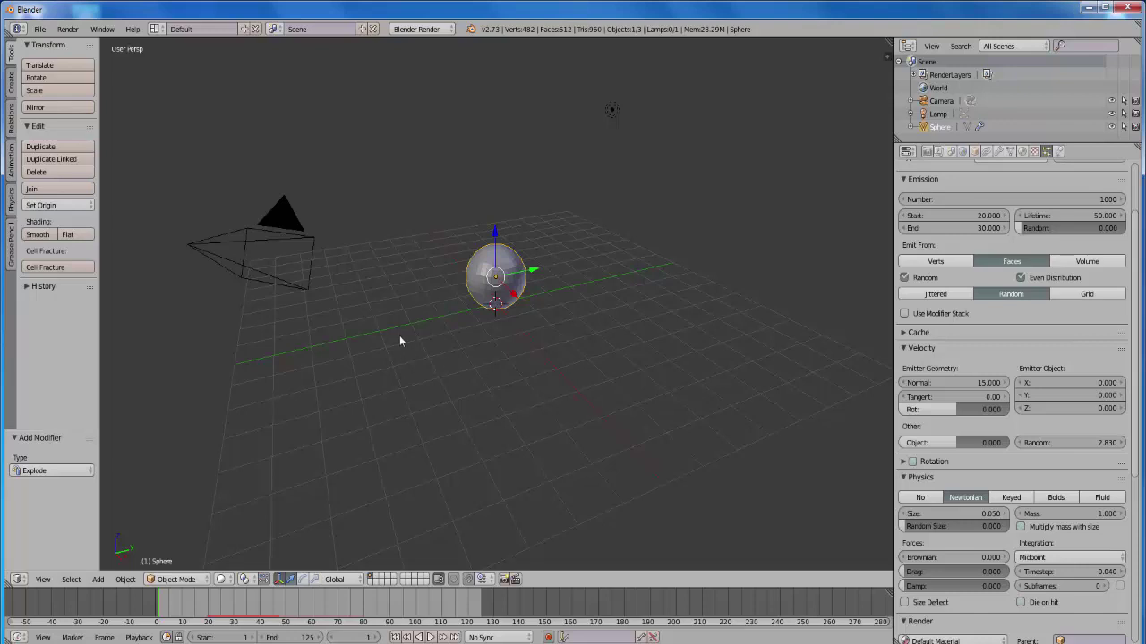